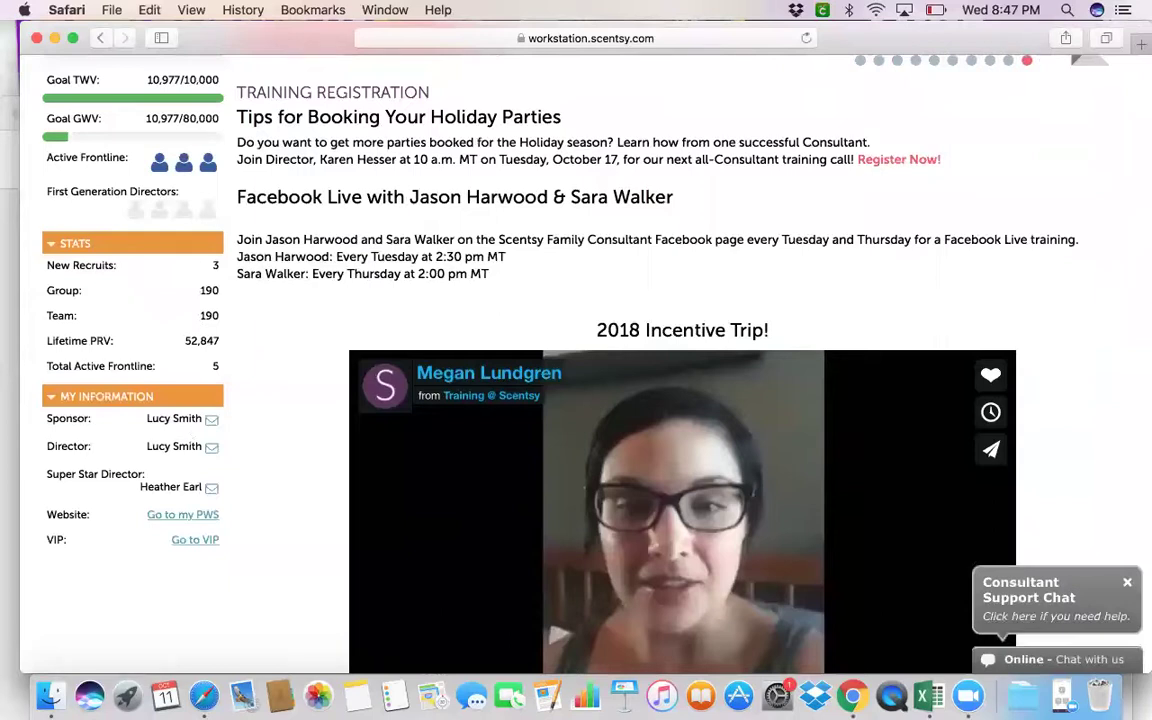
Leave the Compose a New Message page and return to the workstation home page
key(super+r)
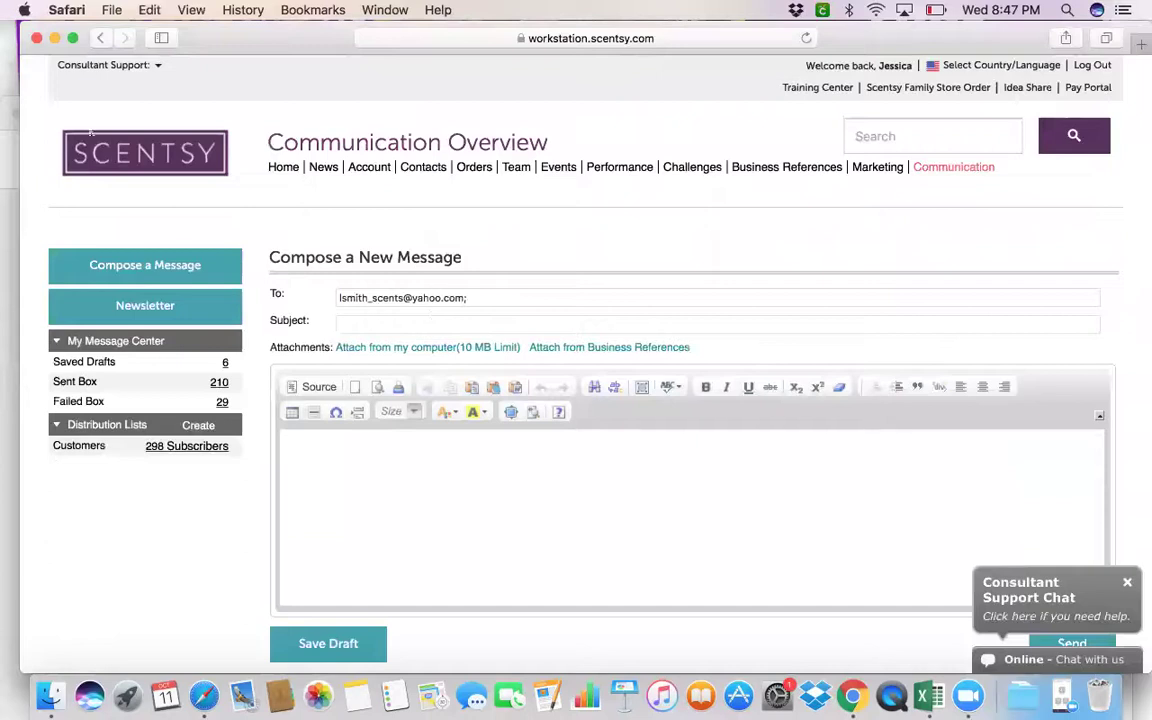
click(102, 39)
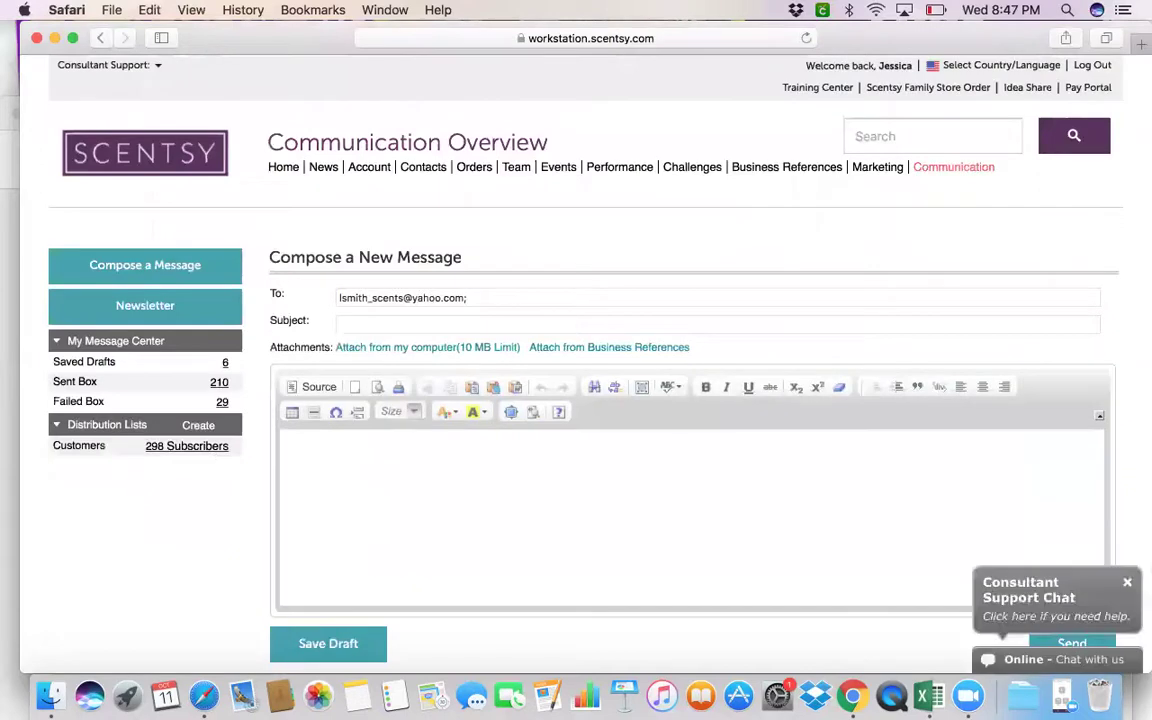
click(100, 37)
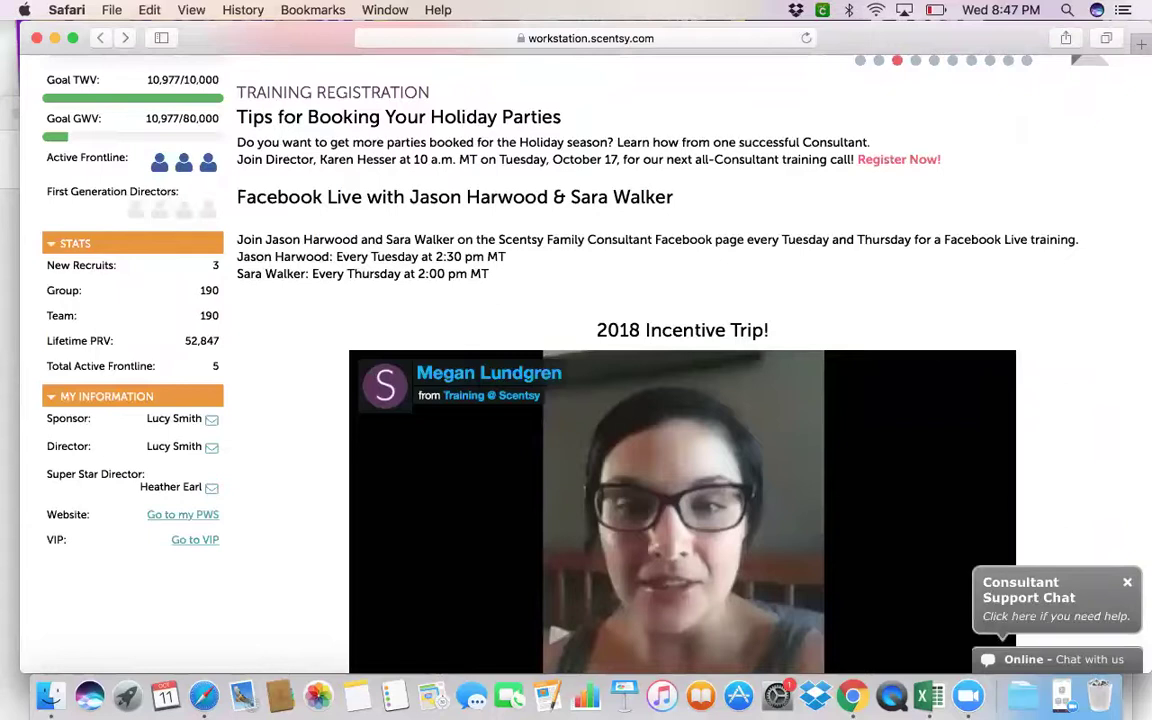
Open the consultant's personal website from the My Information section and show its full web address
click(182, 514)
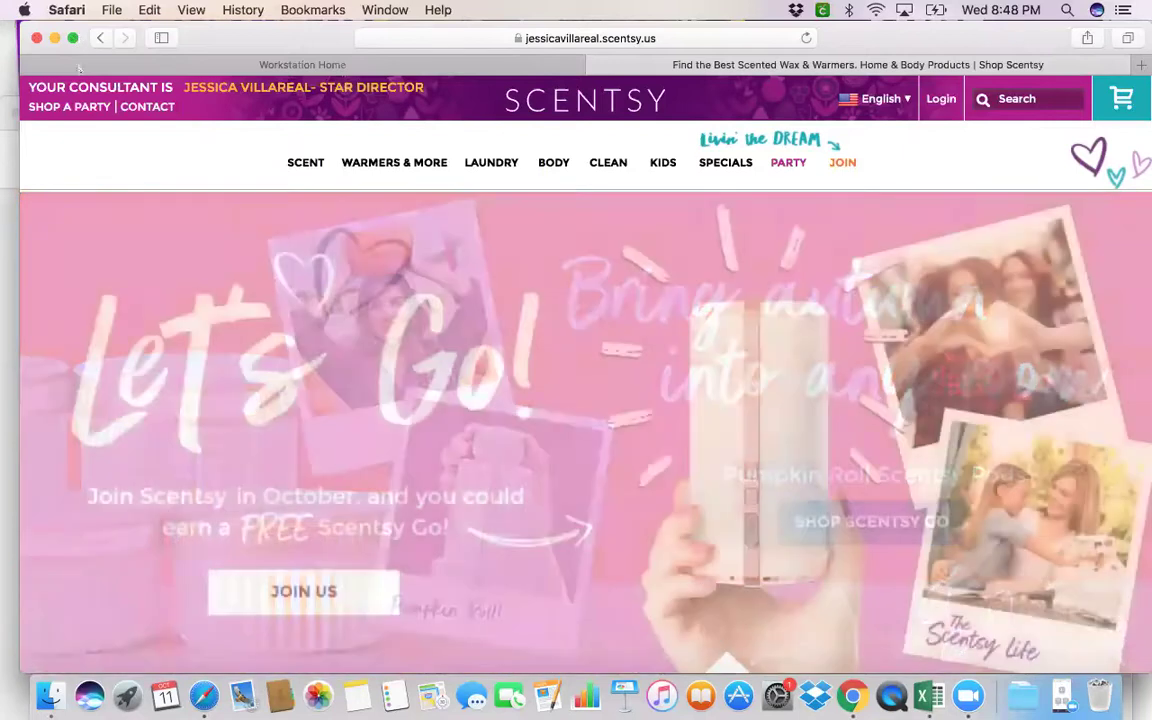
drag(66, 36, 50, 193)
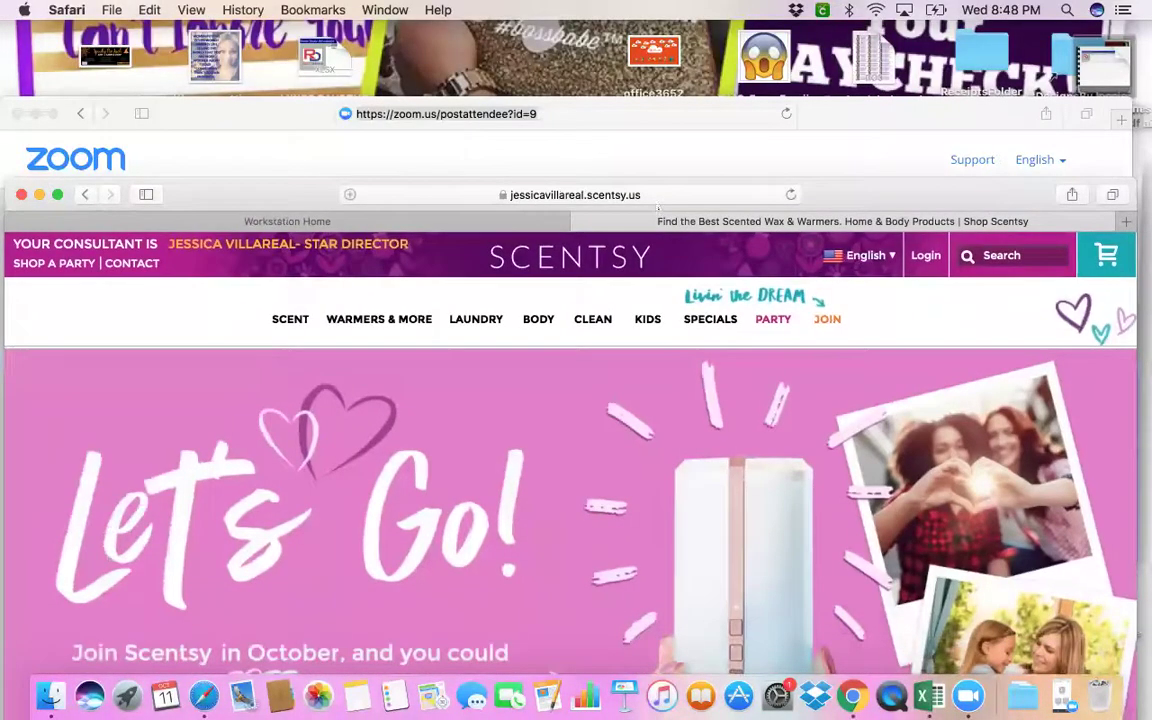
click(652, 194)
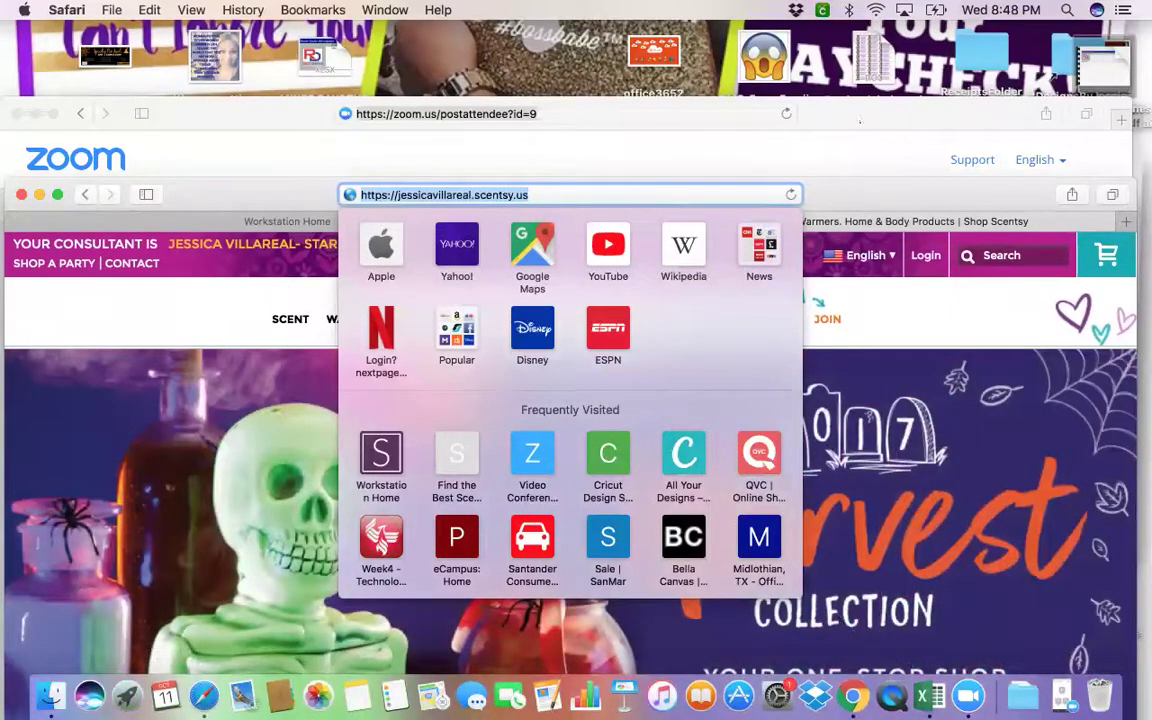
Minimize the Zoom browser window and close the personal website to get back to the workstation home page
key(super+w)
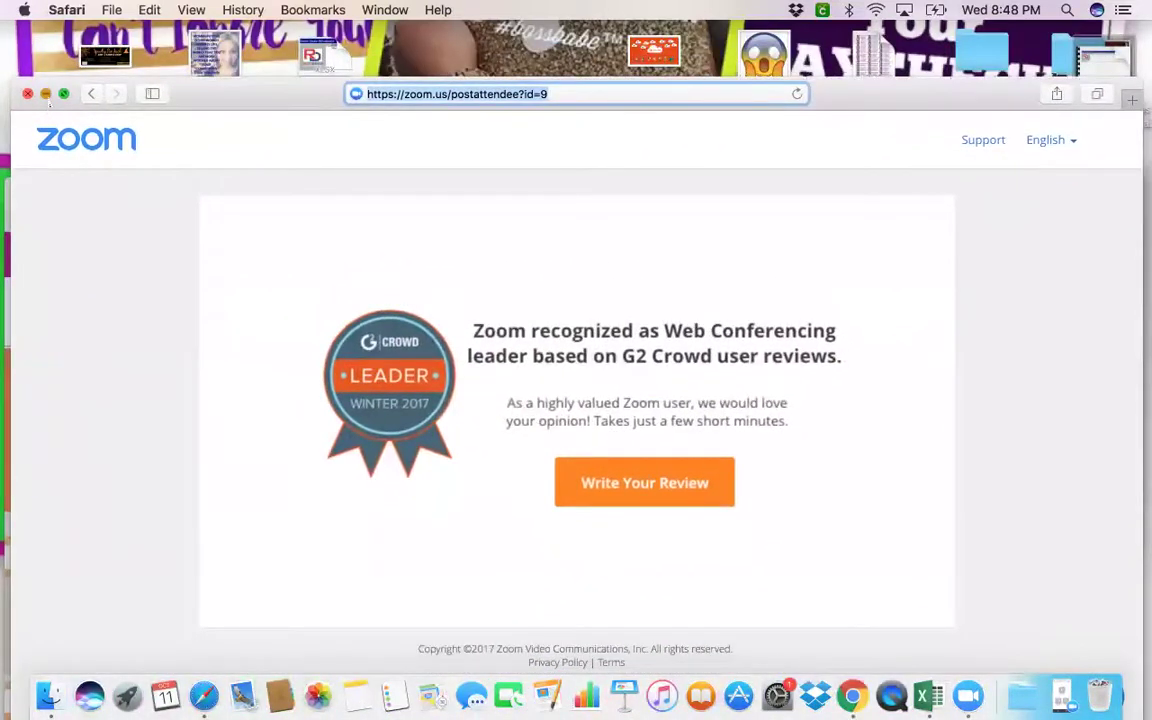
click(45, 93)
drag(861, 207, 826, 69)
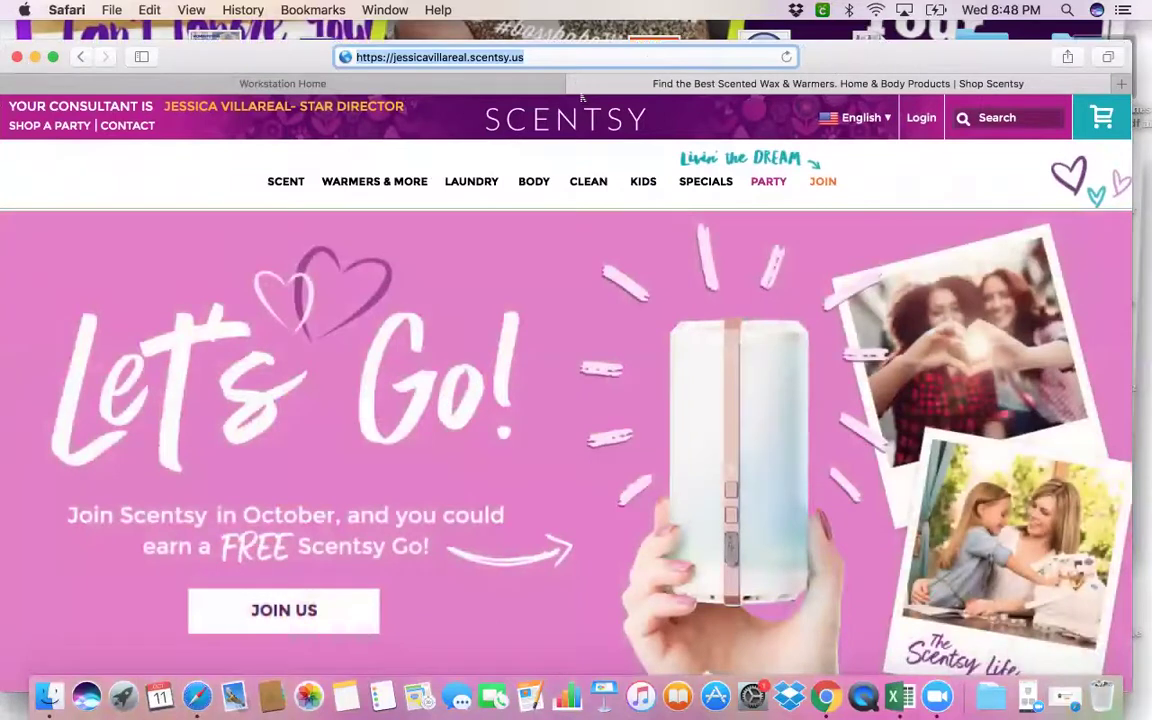
click(522, 88)
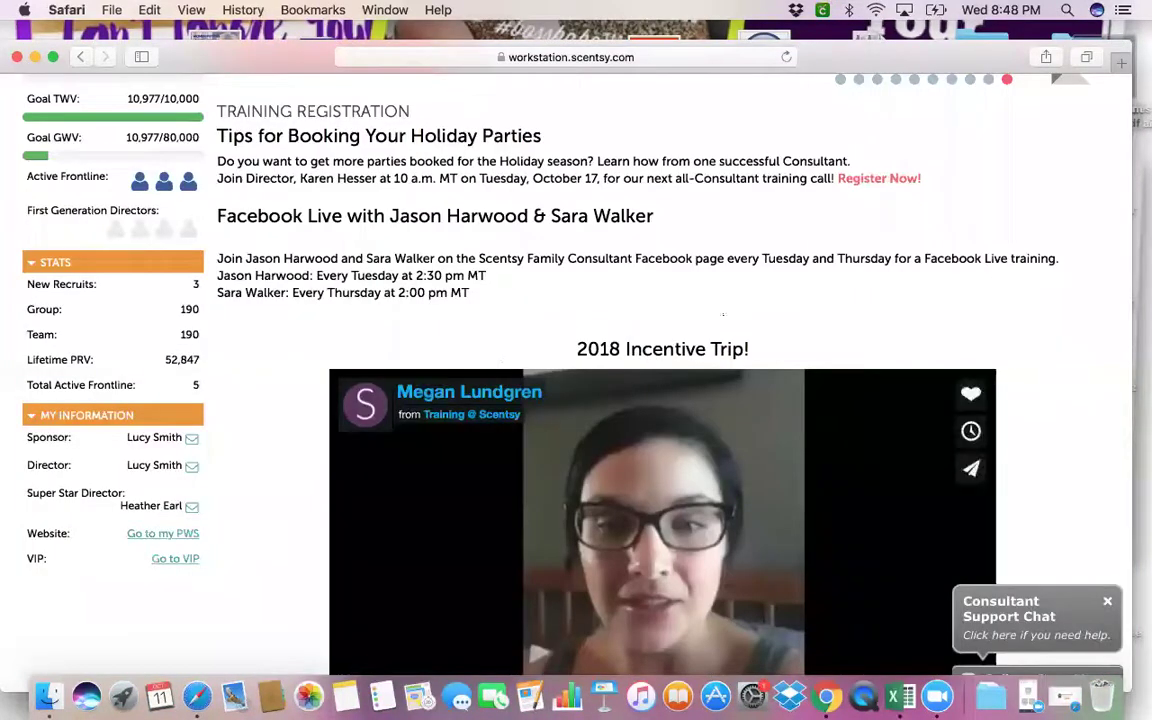
Look over the home page, then view the News article about changes to the Scentsy Mexico Sales and Training team and return to News
scroll(600, 400, down, 1)
scroll(600, 400, up, 5)
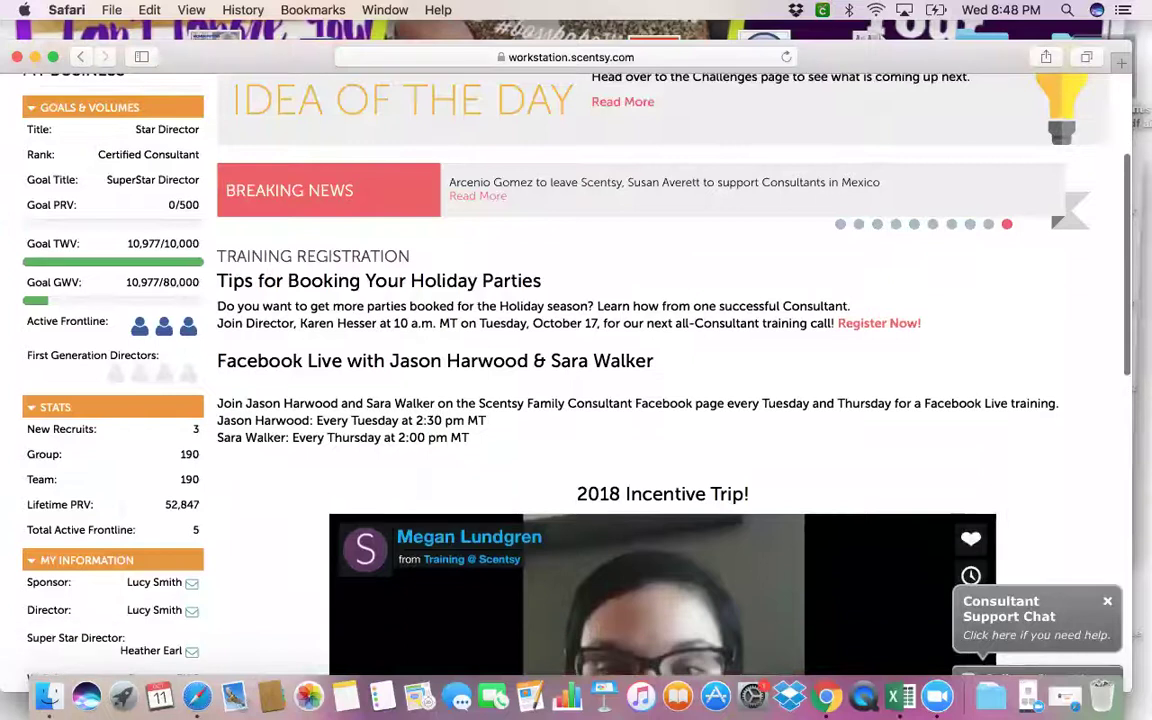
scroll(540, 583, down, 5)
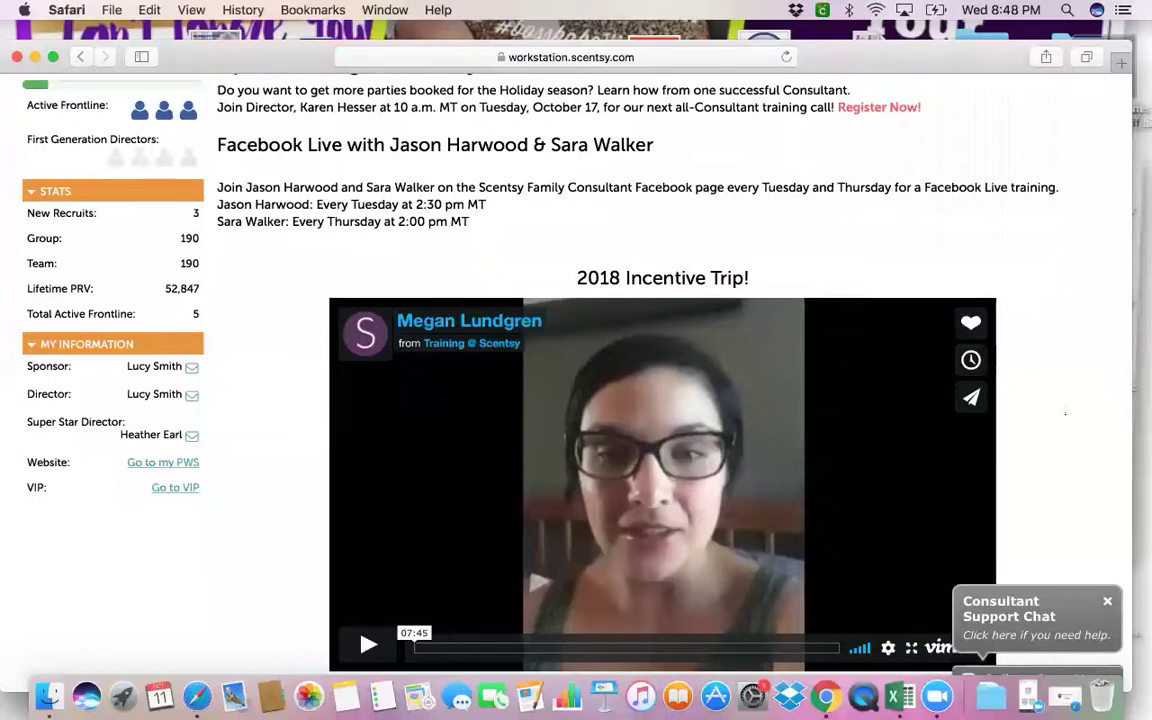
scroll(540, 583, up, 7)
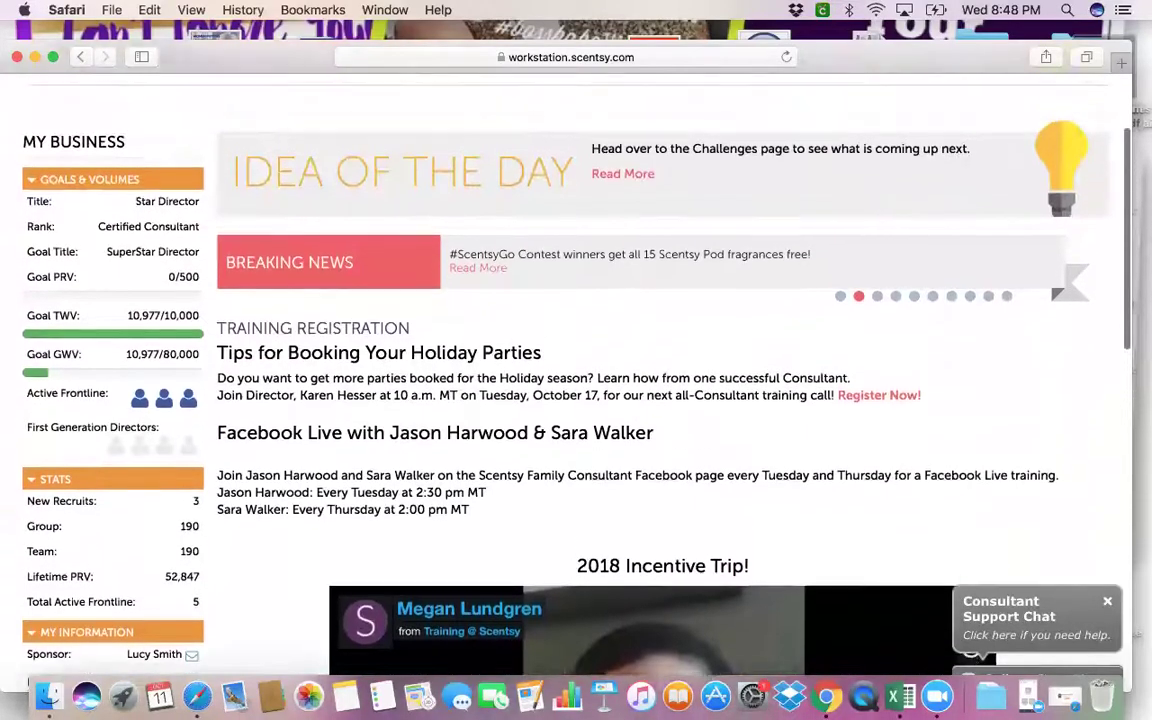
scroll(576, 400, up, 3)
click(267, 191)
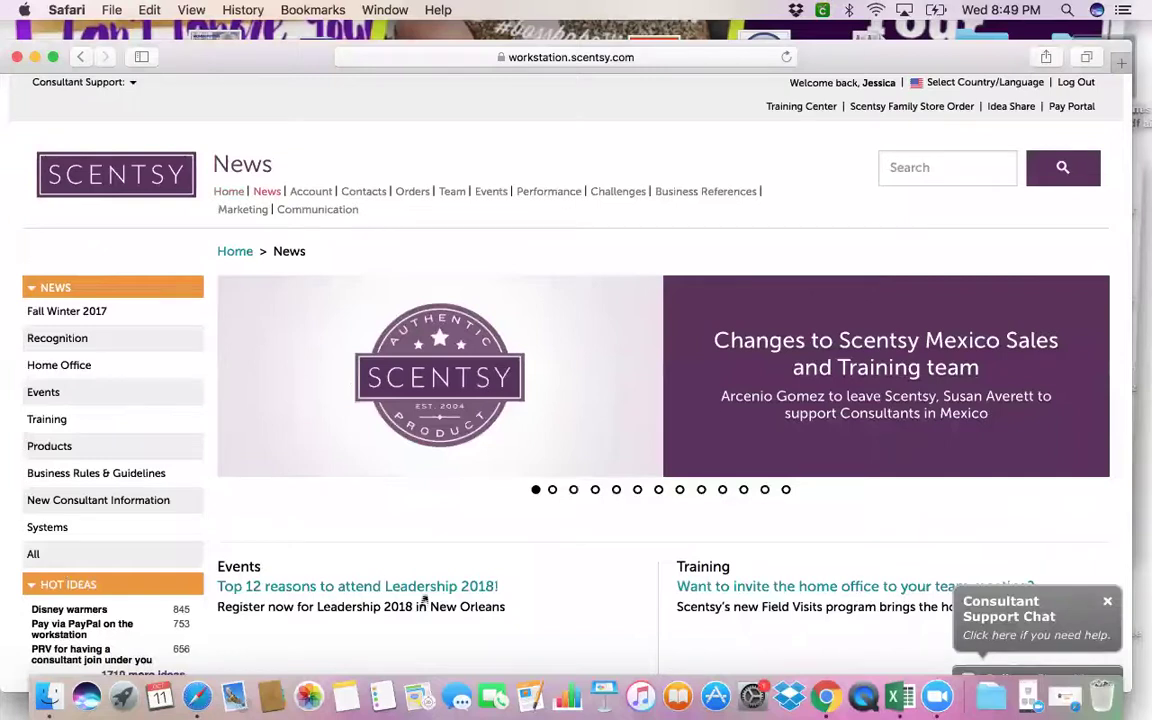
click(839, 334)
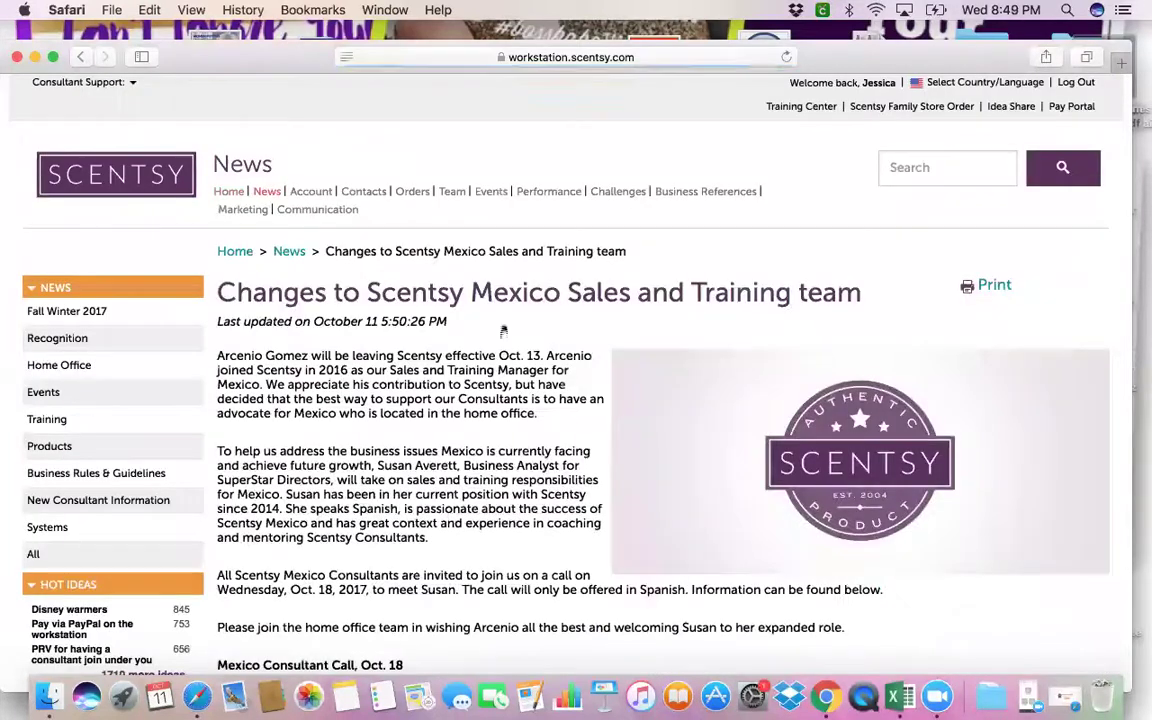
click(80, 57)
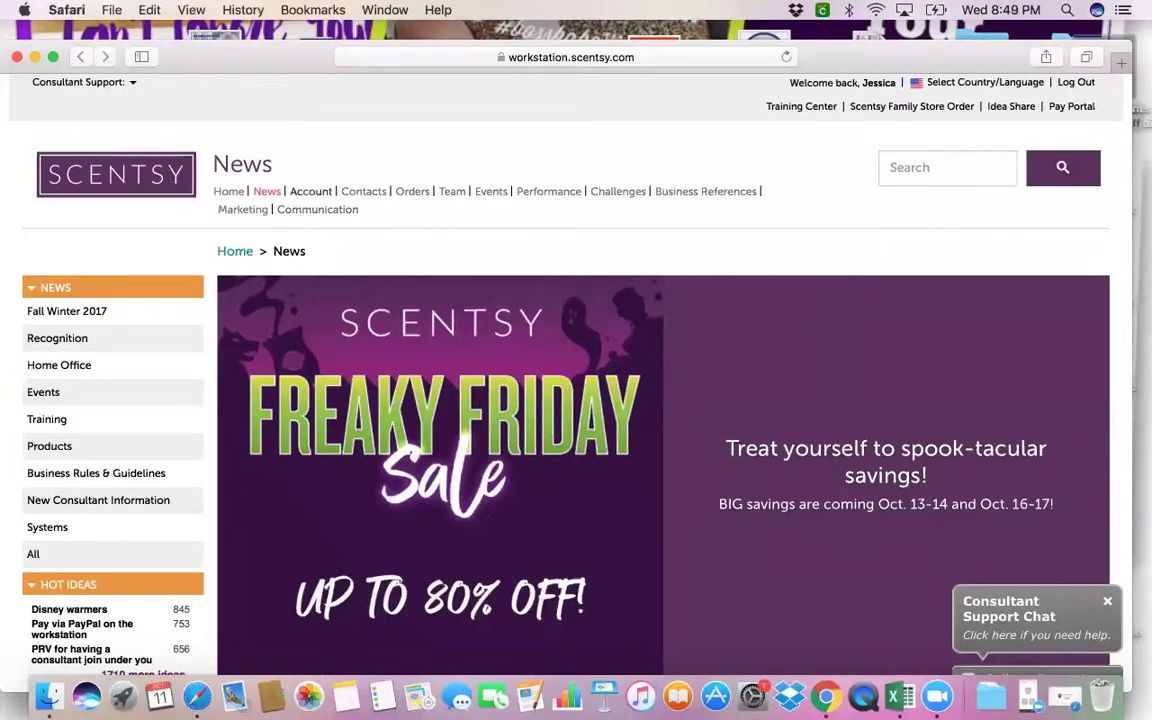
Go to the Account page, view the account ledgers summary and close it again
click(311, 192)
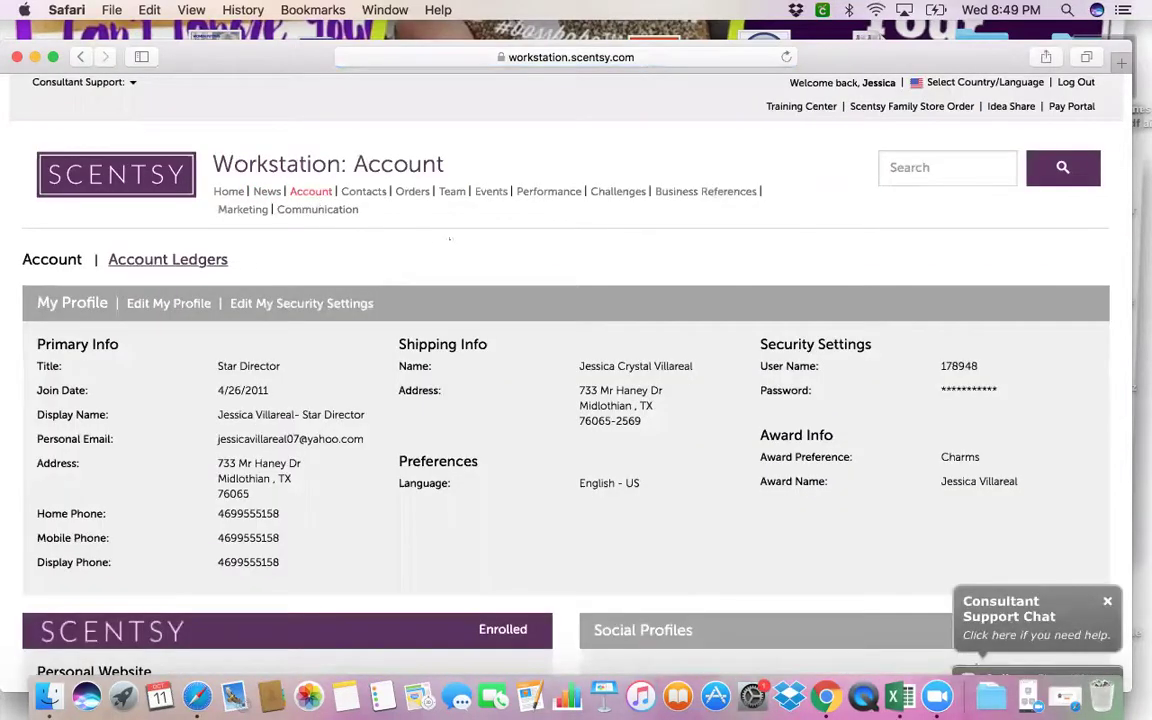
click(171, 264)
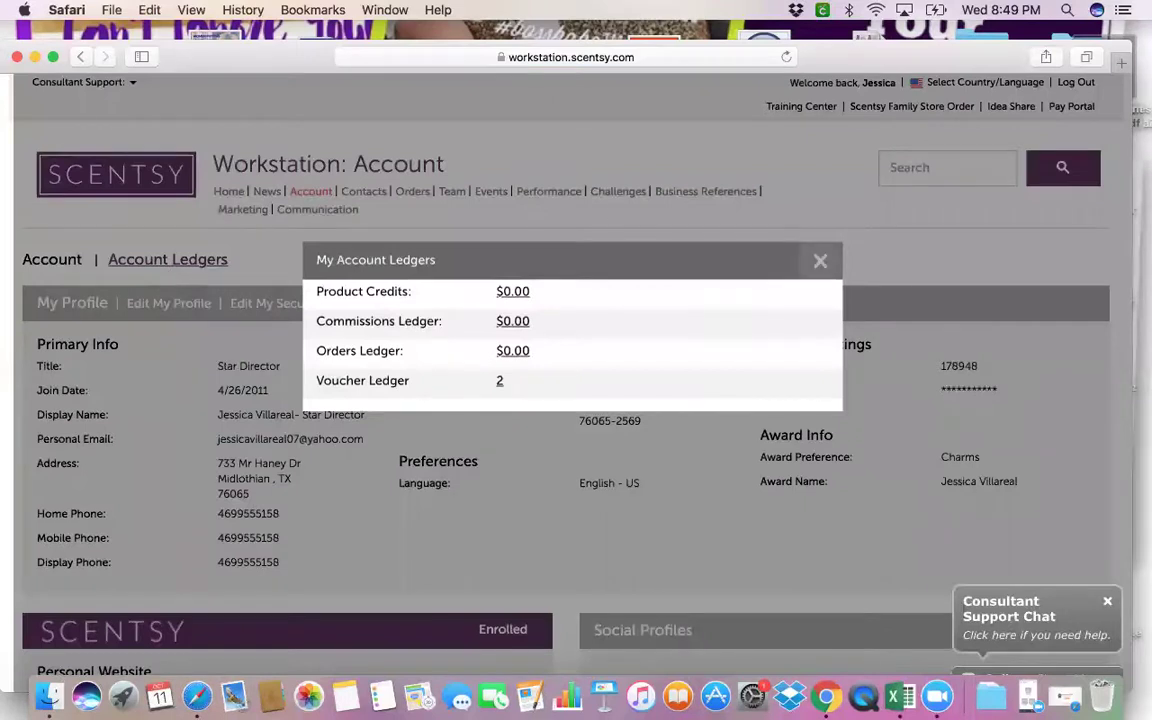
click(820, 261)
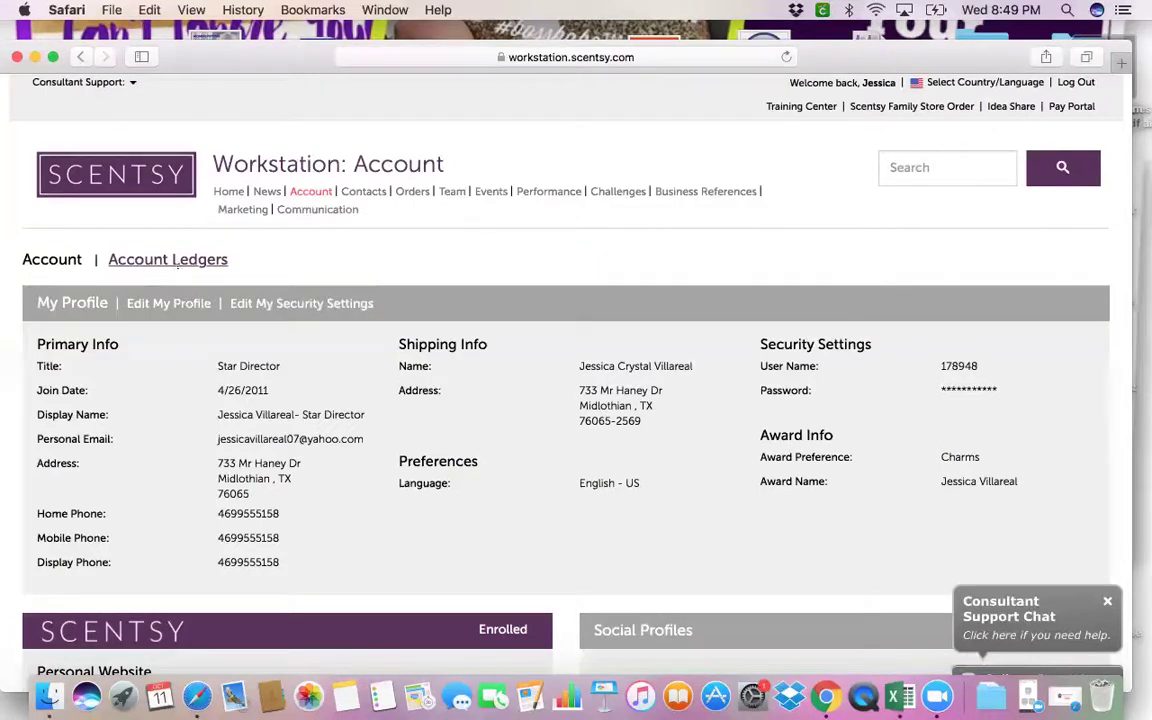
click(168, 259)
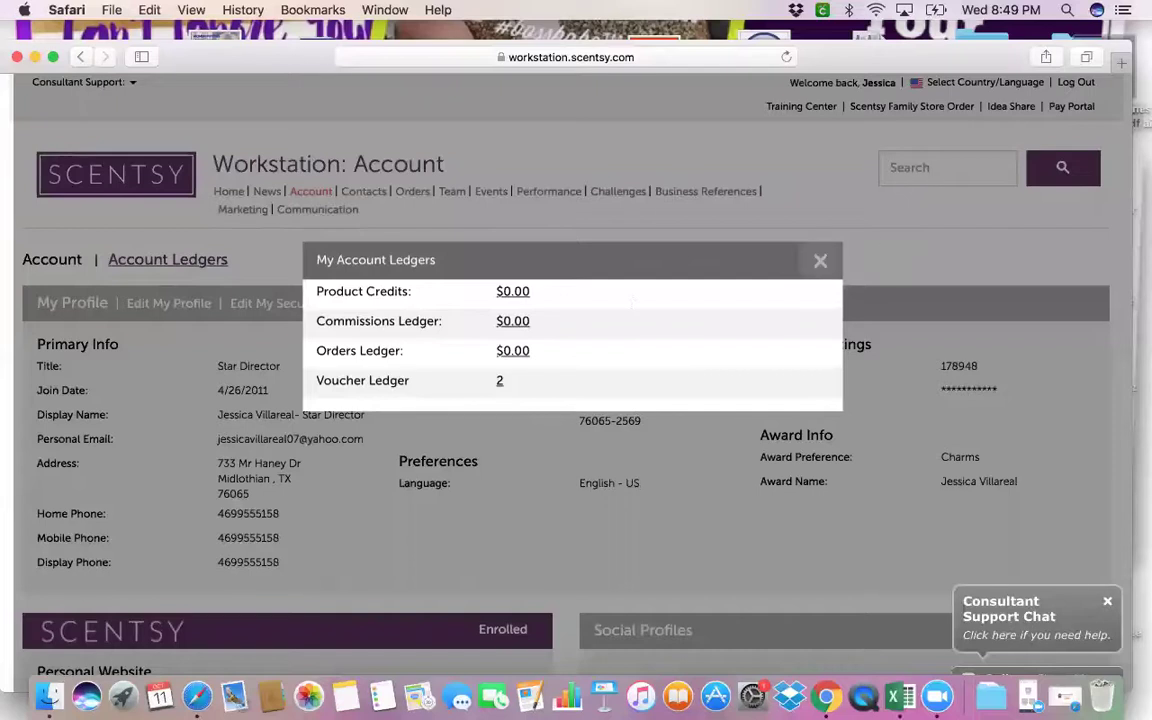
click(820, 261)
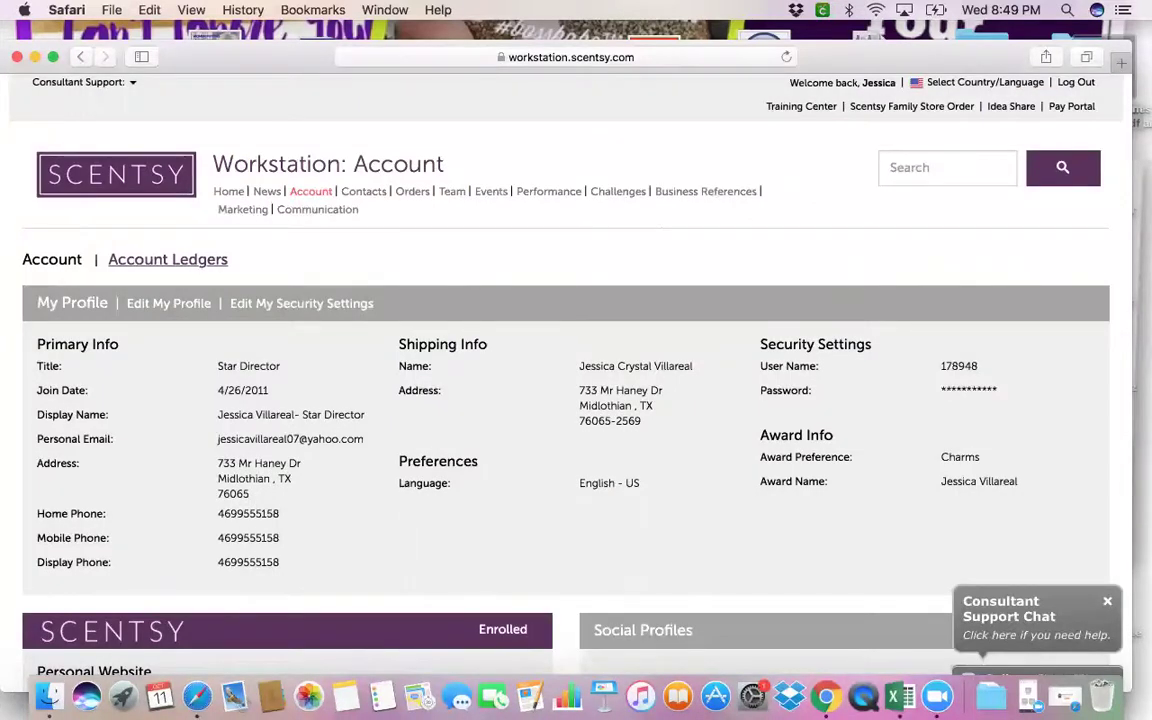
Review the account profile and subscription details, and open the personalization page for the personal website
scroll(565, 380, down, 5)
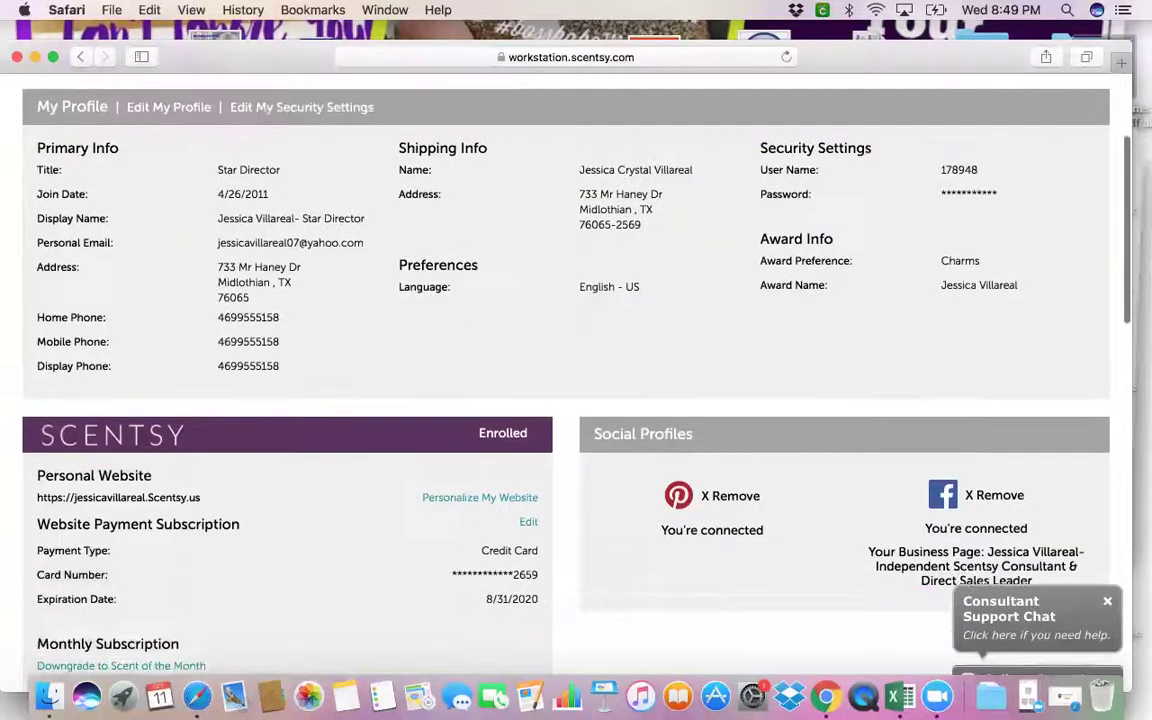
scroll(565, 380, up, 1)
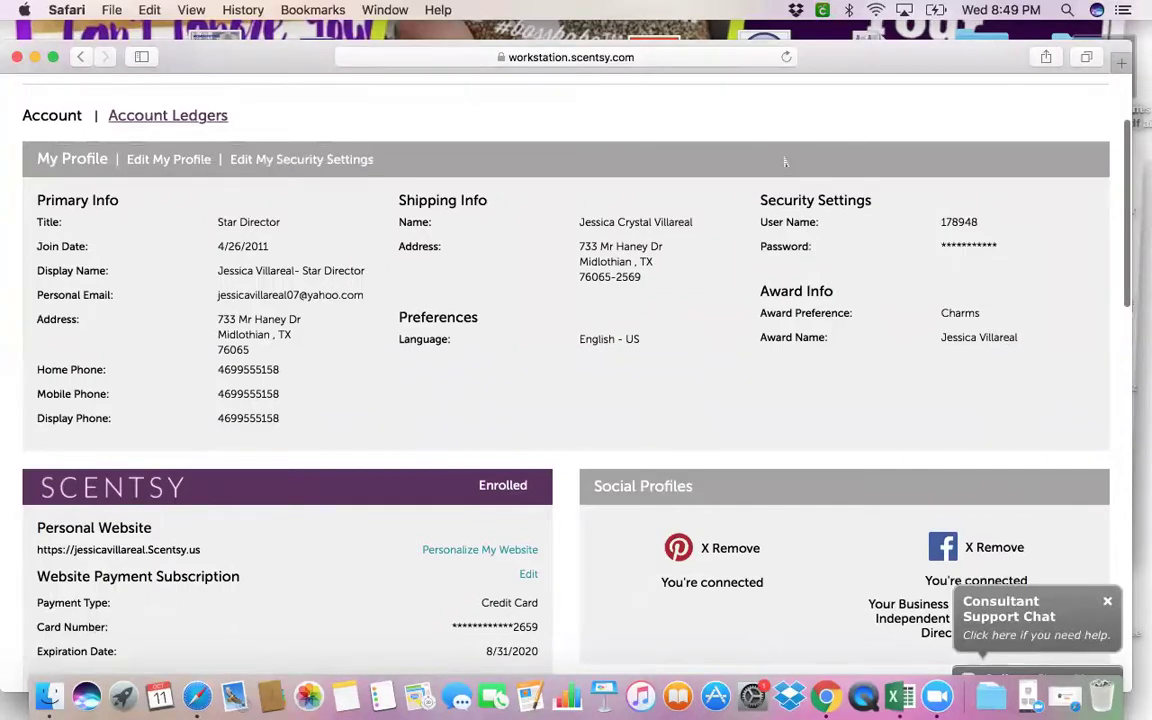
scroll(785, 162, down, 6)
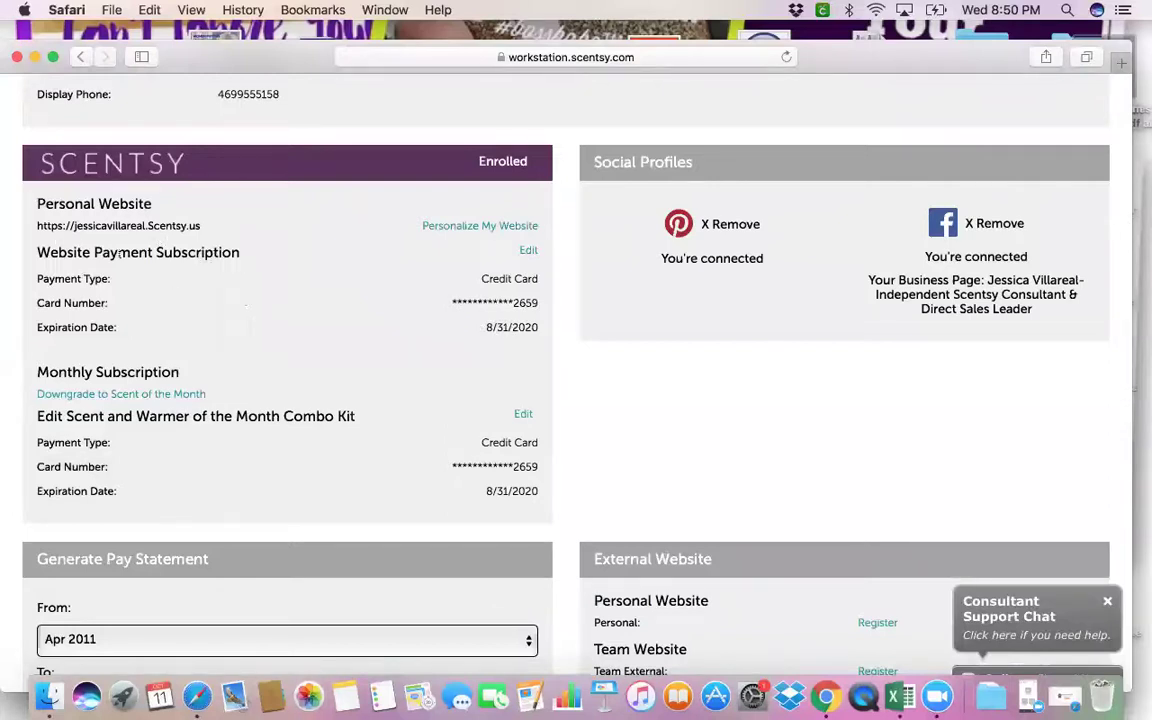
click(478, 226)
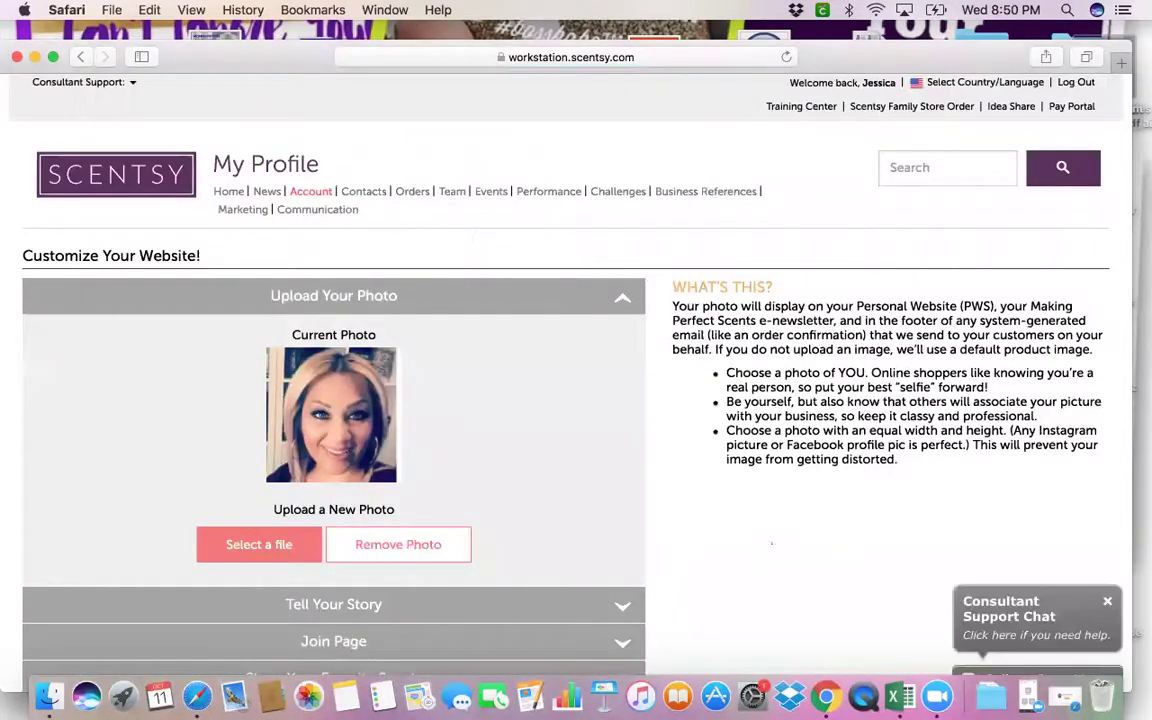
Expand the Tell Your Story section of the website customization and save the story text
scroll(771, 543, down, 3)
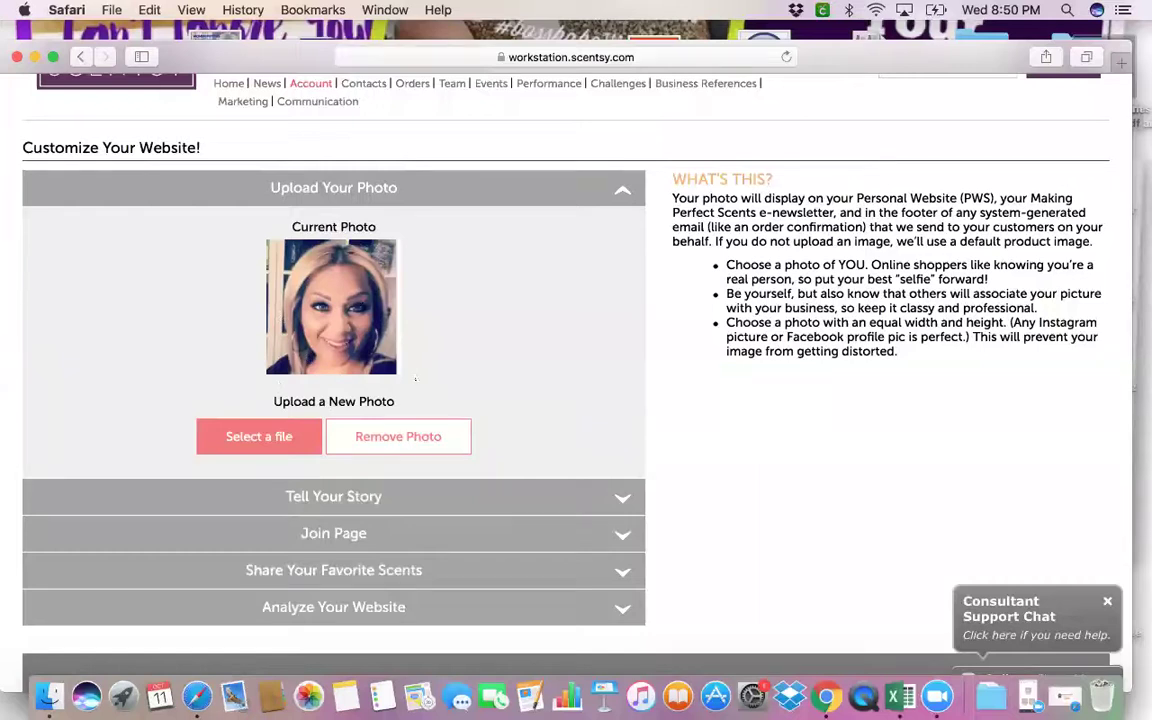
click(453, 496)
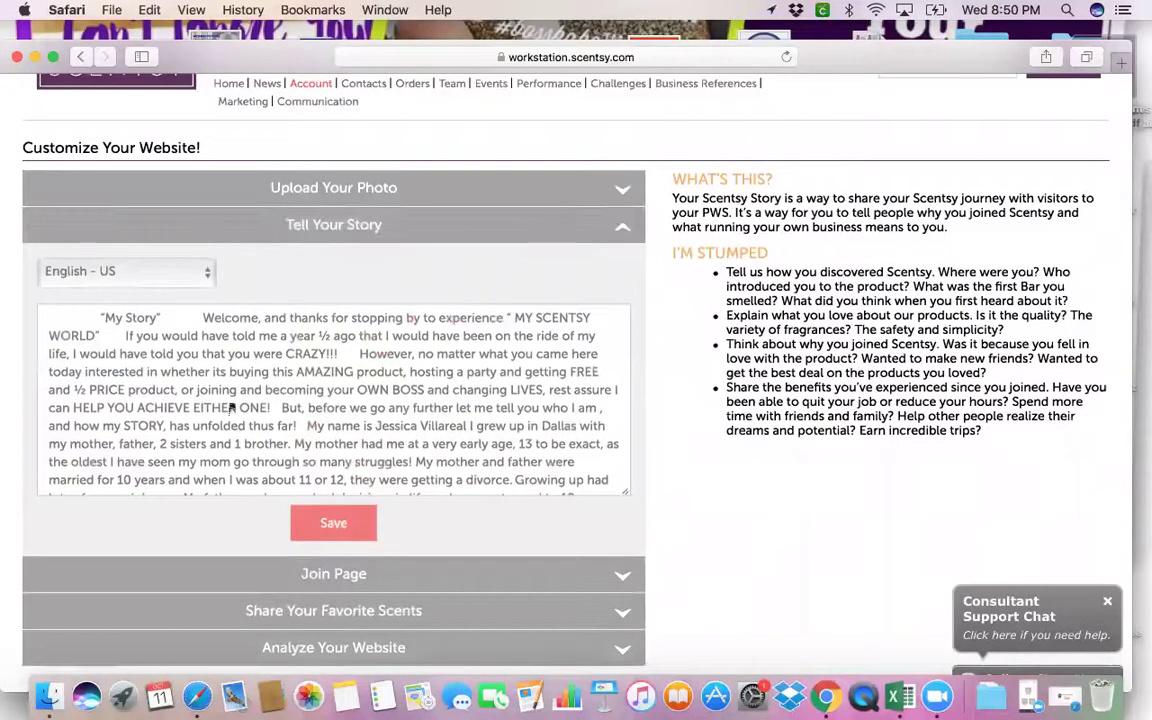
click(476, 426)
click(333, 523)
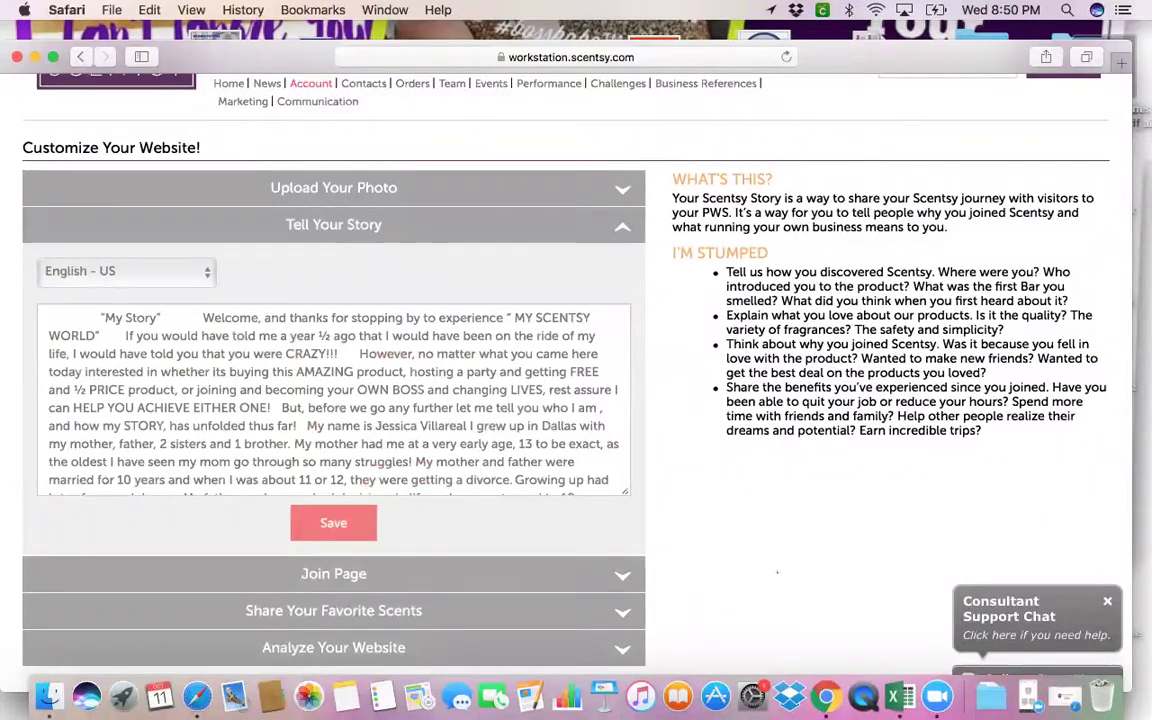
Expand the Join Page section, play its embedded join video, try full screen and pause the playback
scroll(777, 566, down, 3)
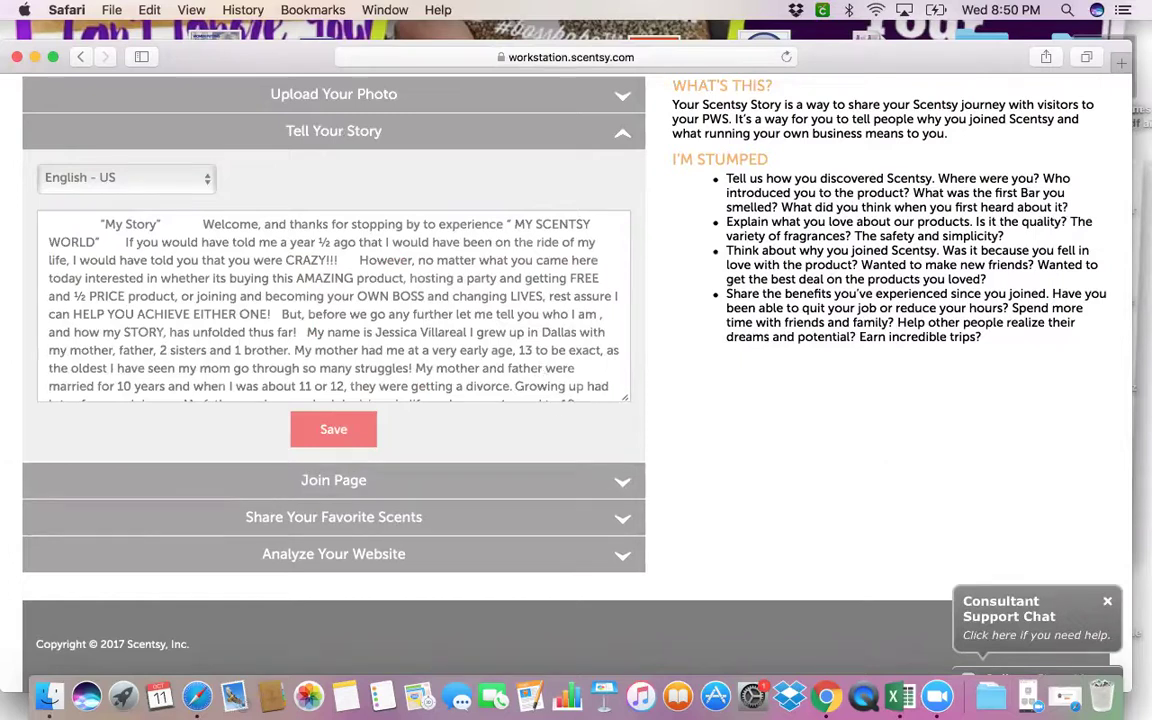
click(560, 480)
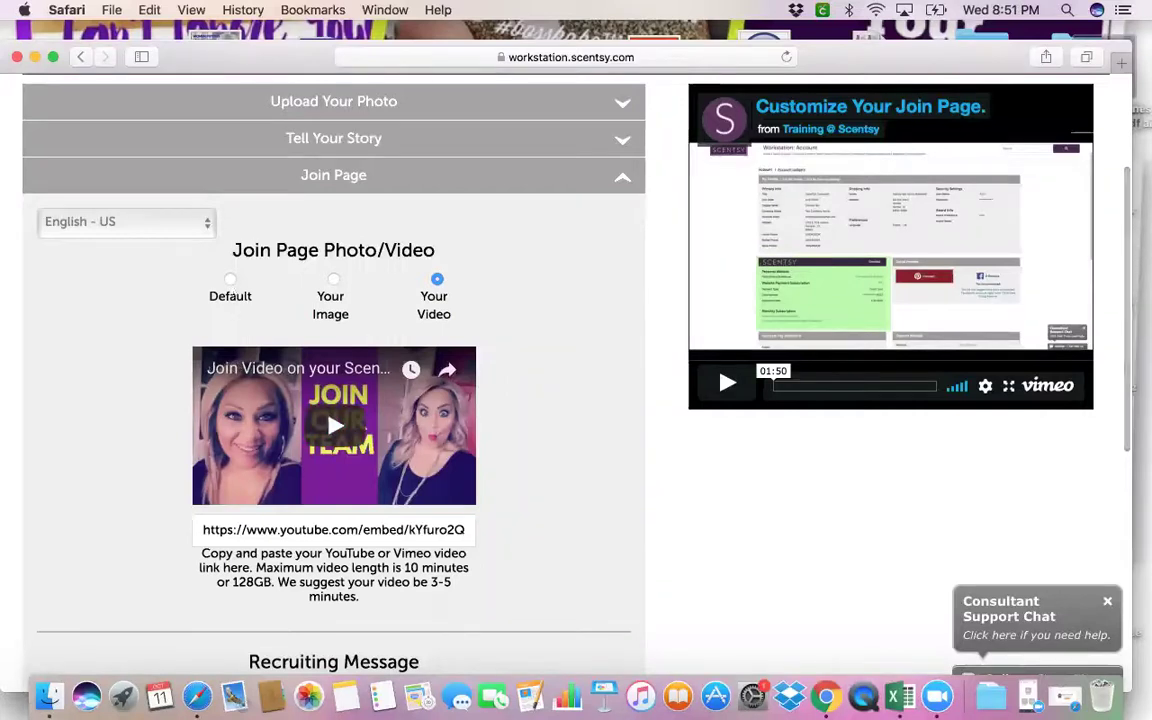
click(334, 430)
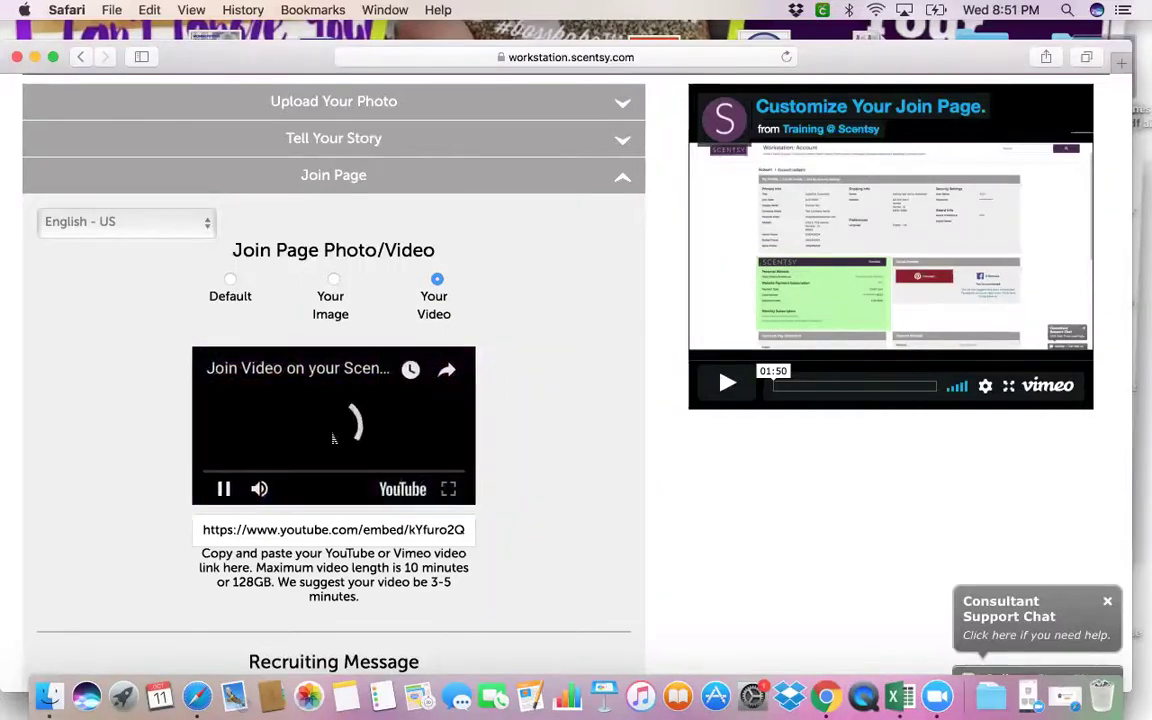
click(449, 490)
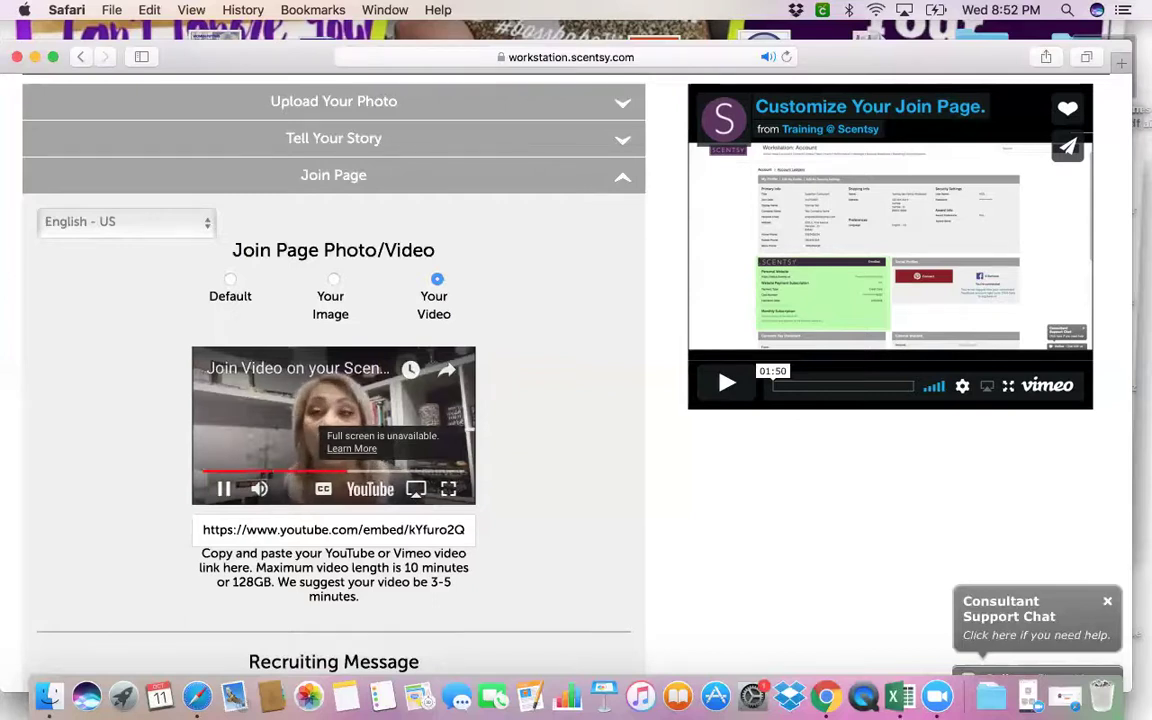
key(space)
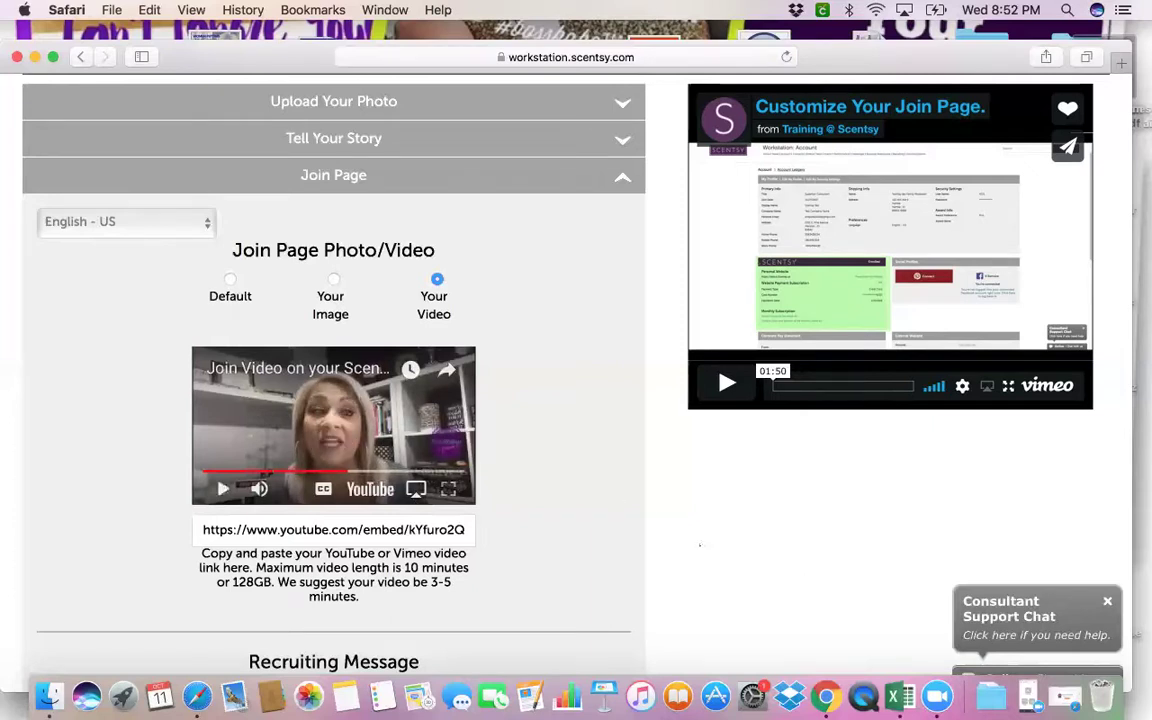
Review the Recruiting Message on the join page settings and expand the Share Your Favorite Scents section
scroll(645, 133, down, 5)
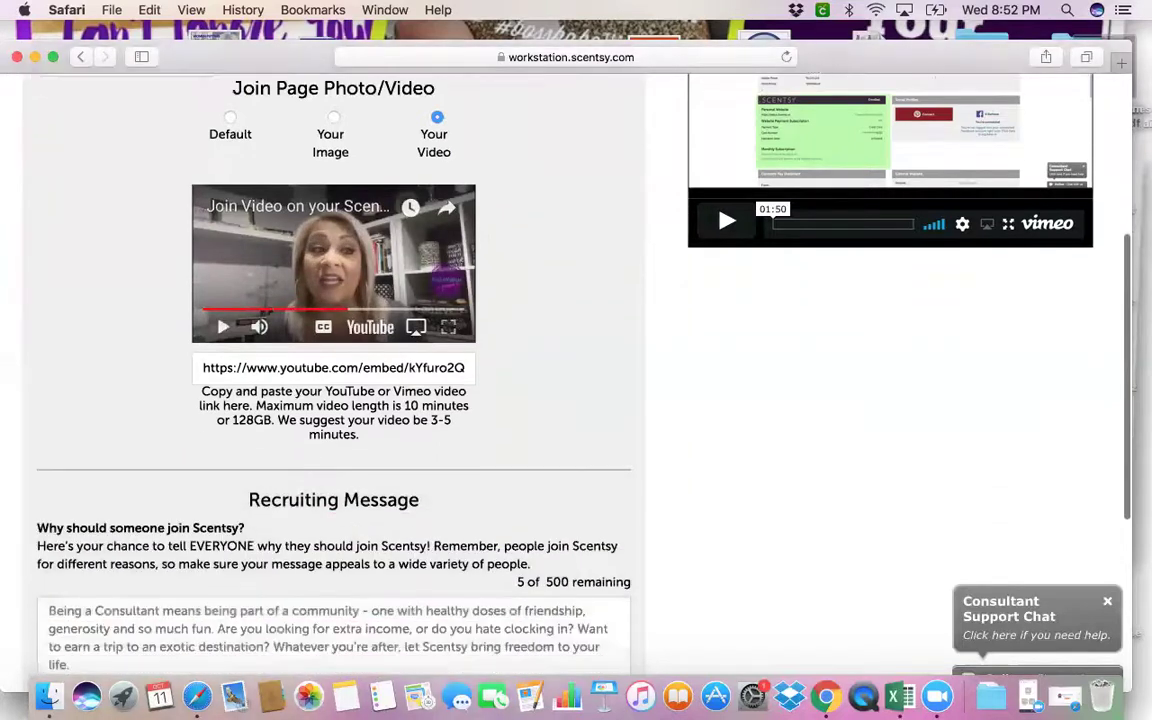
scroll(645, 133, down, 6)
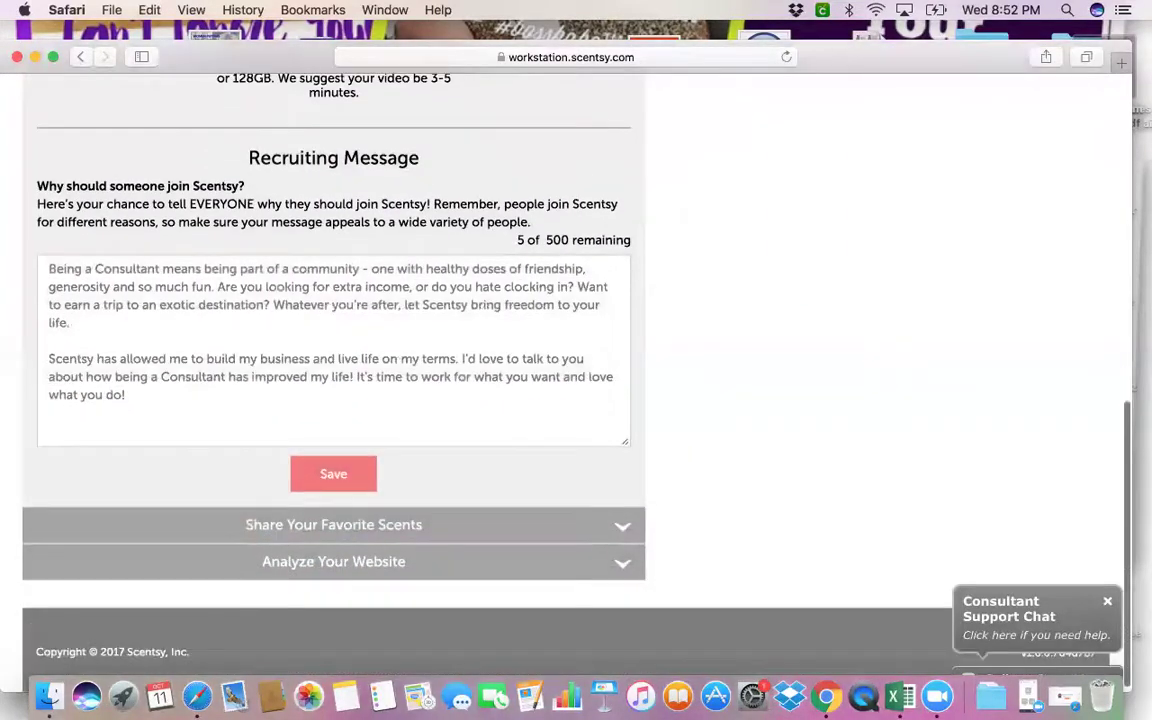
click(609, 528)
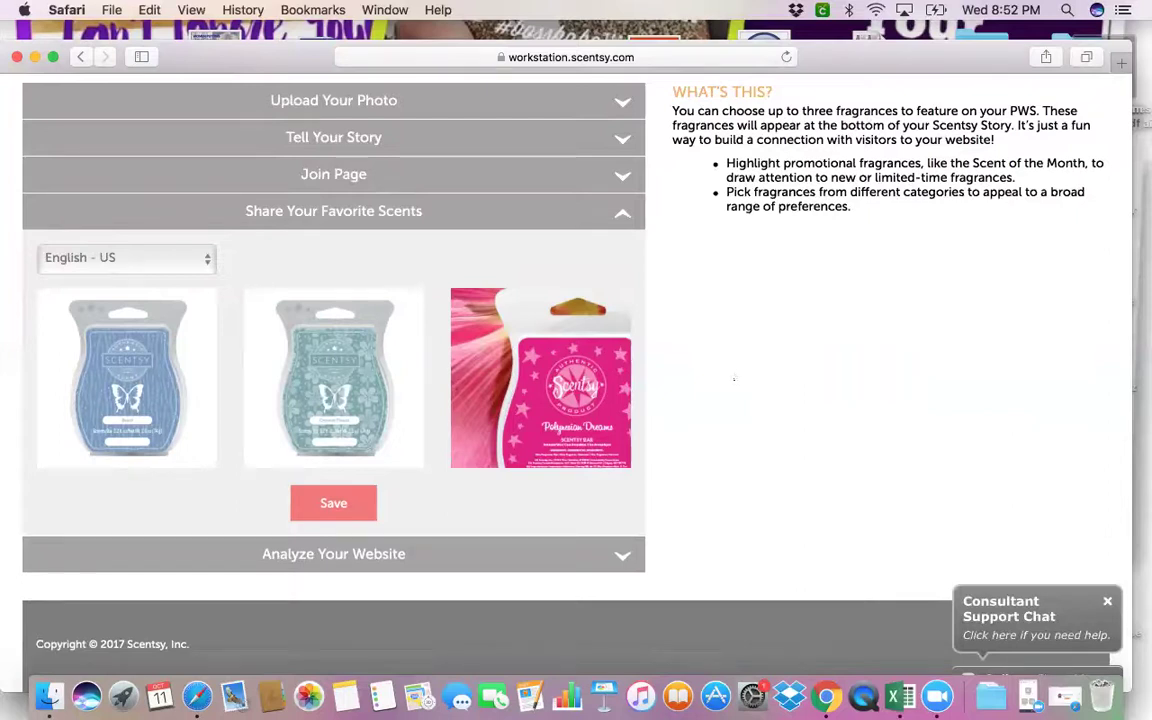
Return to the Account page and review the personal website, subscription and social profile sections
scroll(576, 380, up, 1)
scroll(576, 380, up, 1)
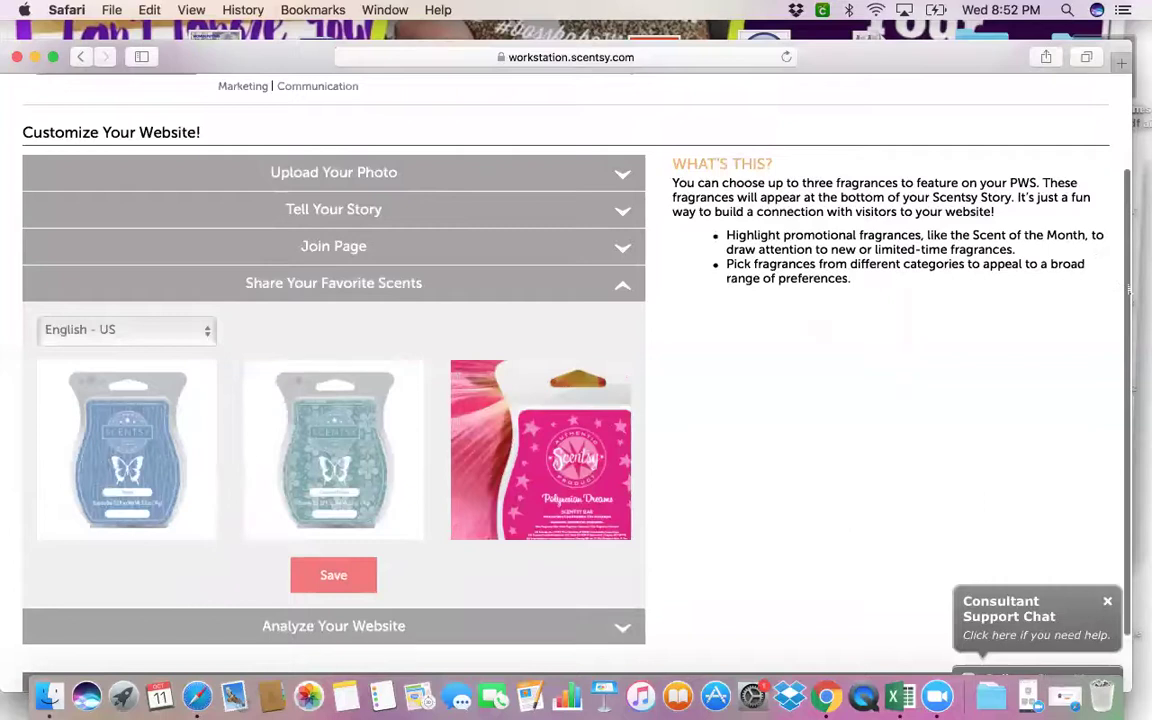
scroll(576, 380, up, 3)
click(311, 191)
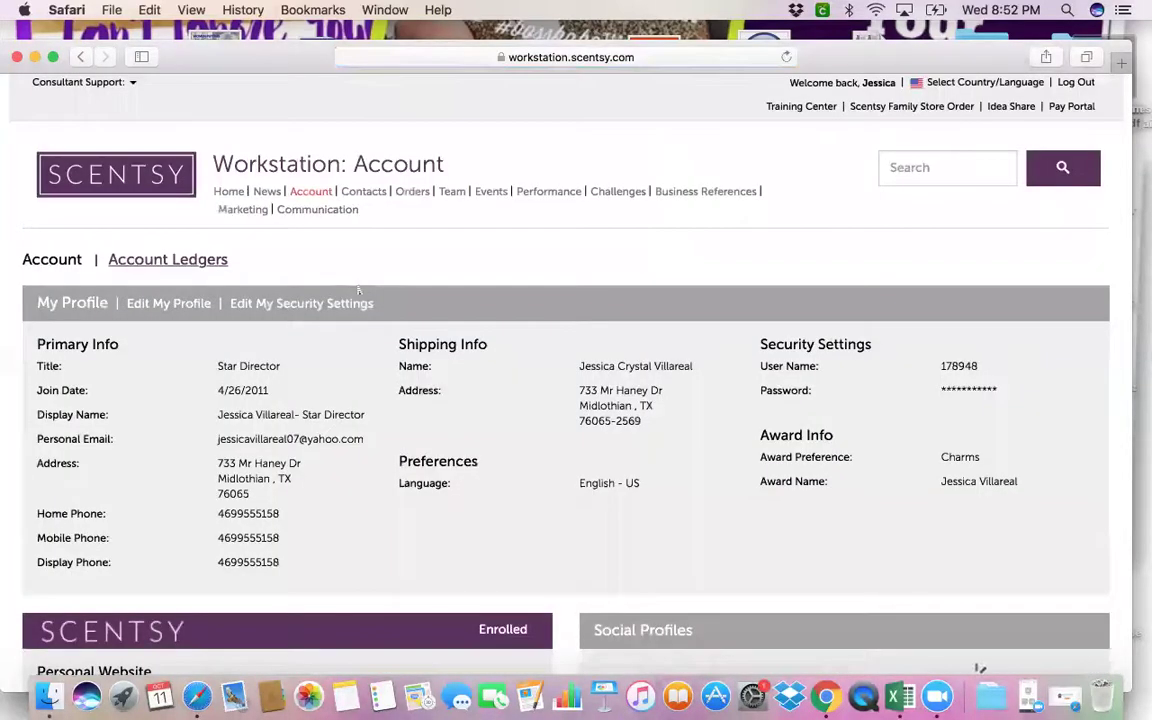
scroll(576, 380, down, 2)
scroll(576, 380, down, 5)
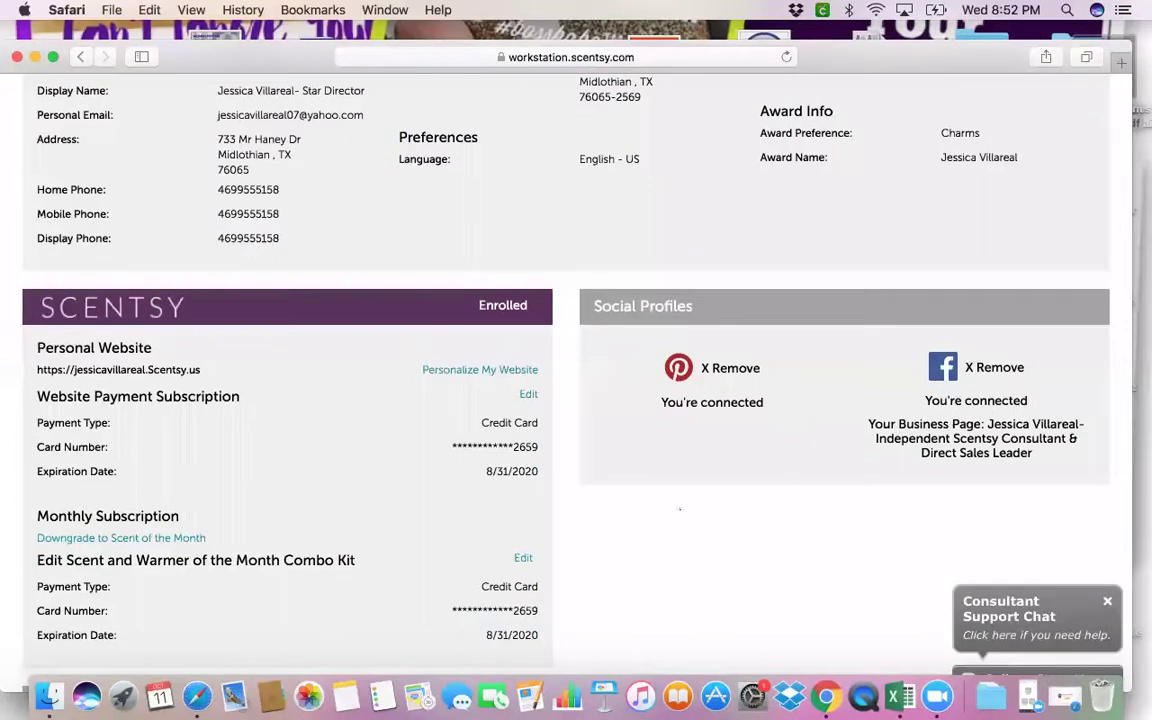
scroll(680, 510, down, 2)
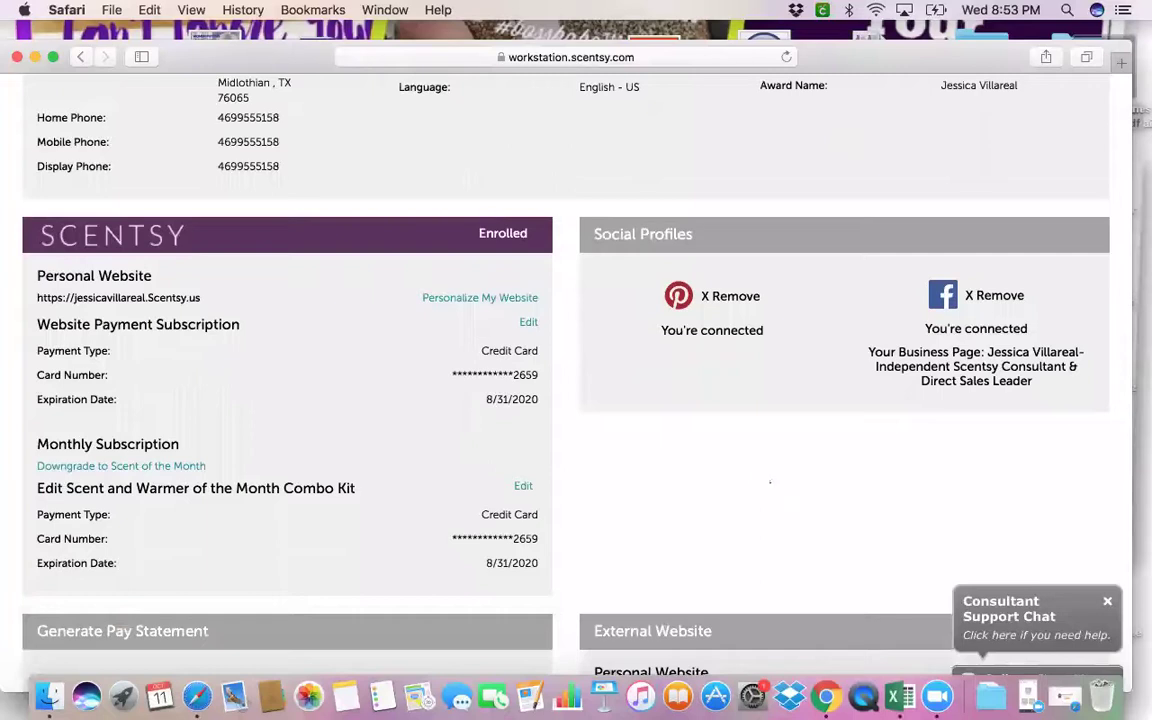
Review the Generate Pay Statement, External Website and International sections of the account
scroll(770, 482, down, 5)
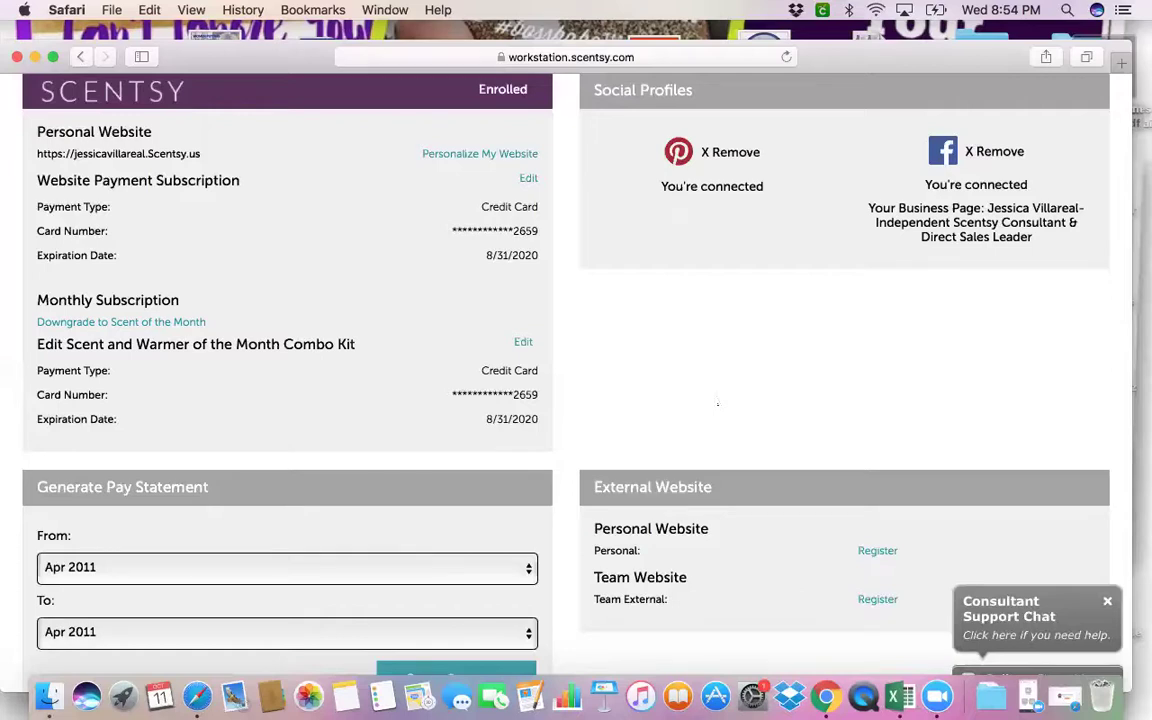
scroll(717, 404, down, 3)
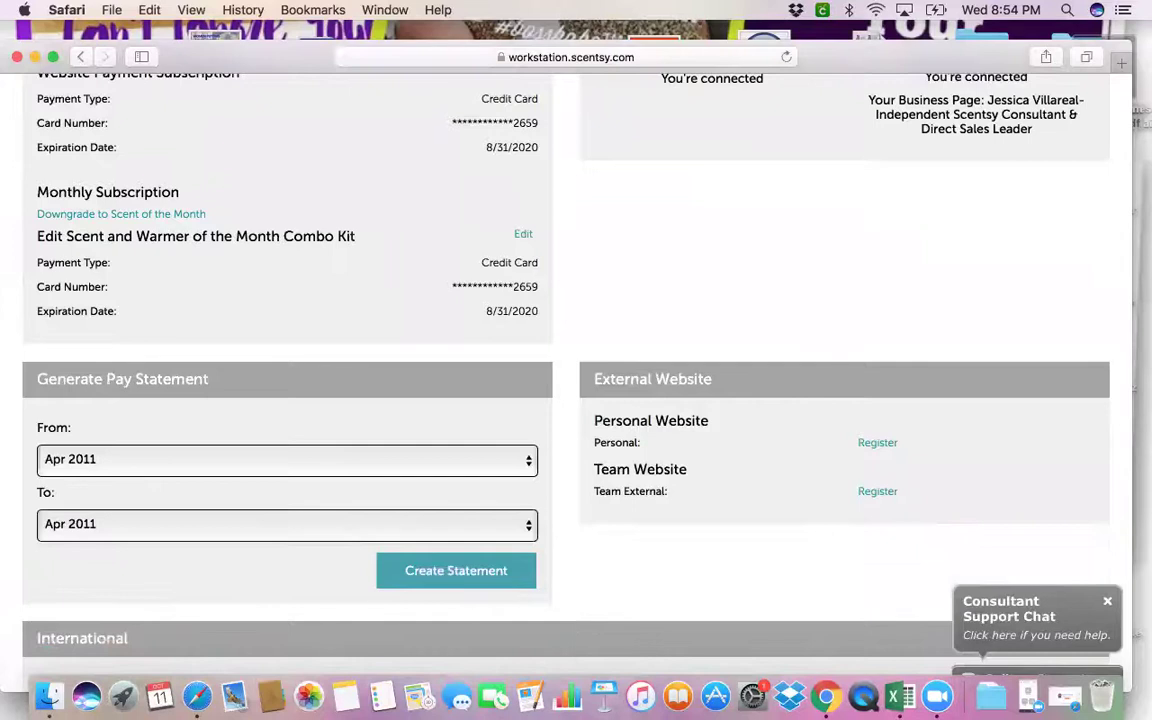
scroll(576, 400, up, 1)
scroll(576, 400, down, 5)
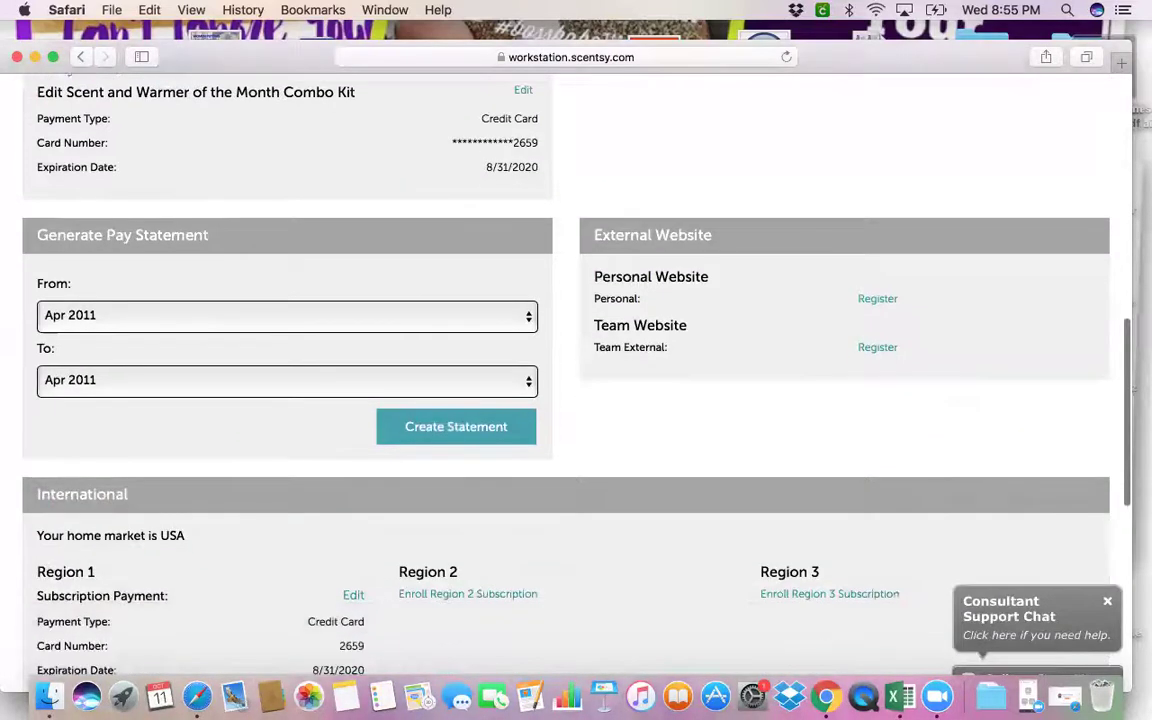
scroll(576, 400, down, 5)
scroll(576, 400, up, 3)
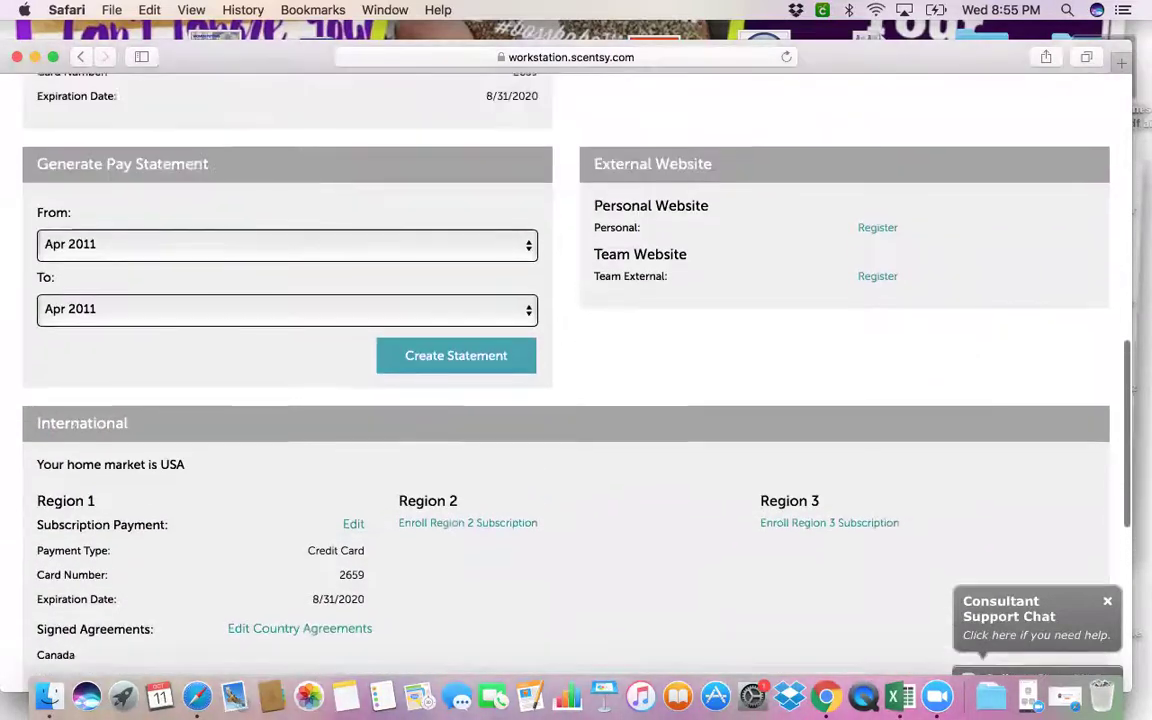
scroll(576, 400, up, 15)
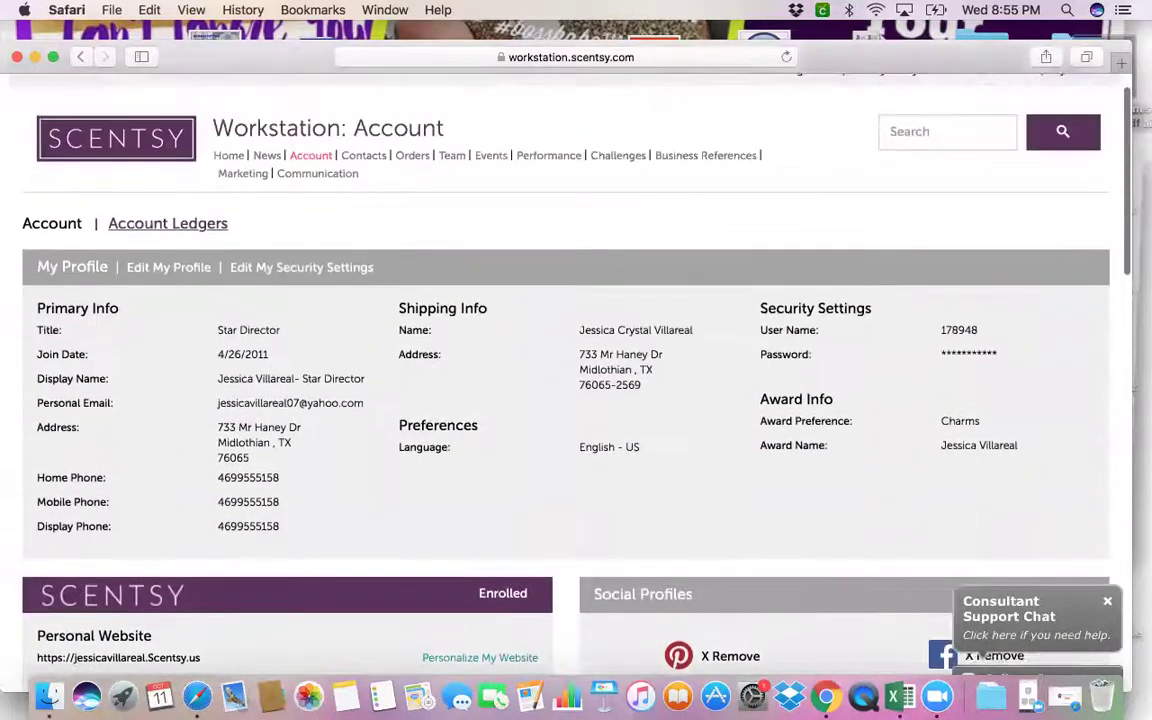
scroll(368, 192, up, 2)
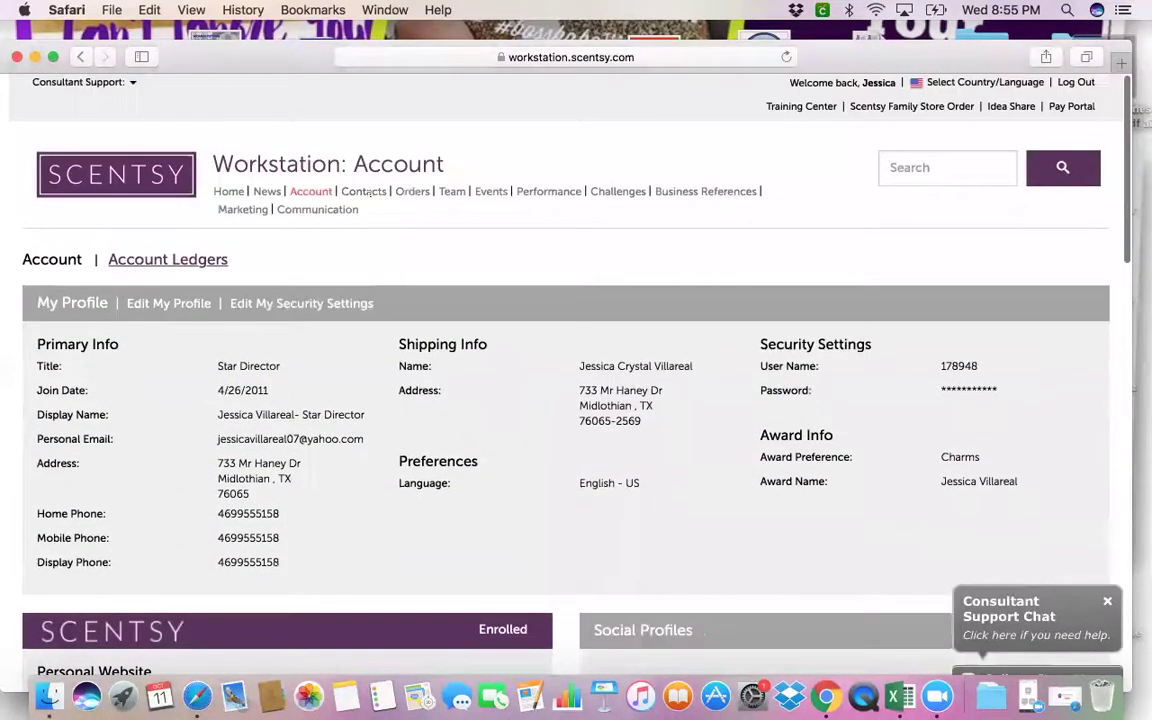
View the Contacts page and move on to the Orders page
click(363, 191)
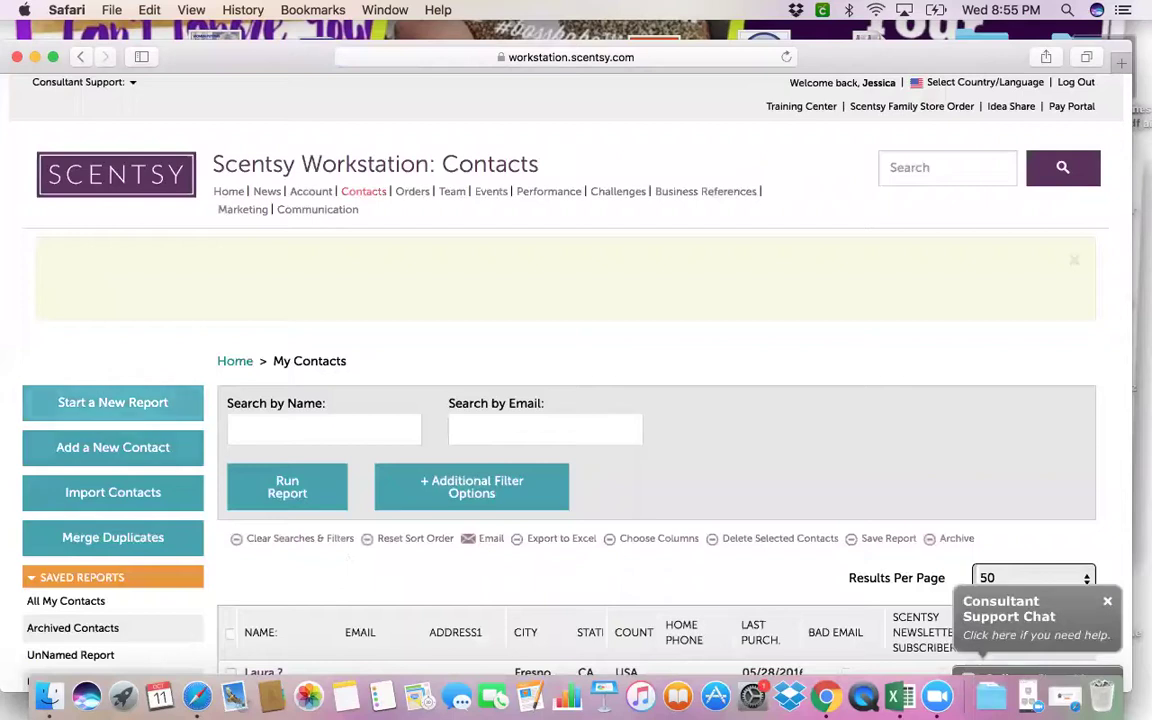
click(113, 447)
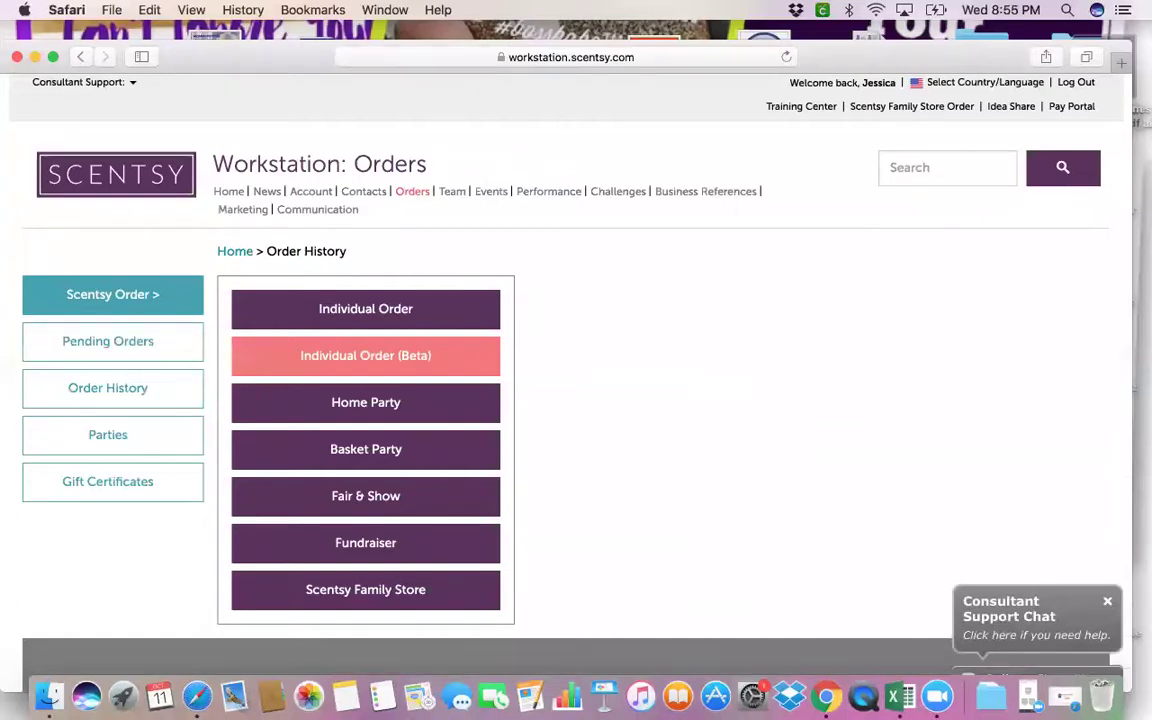
View the party details of the pending "Online Orders Click Here!" order and go back to the pending orders list
click(133, 342)
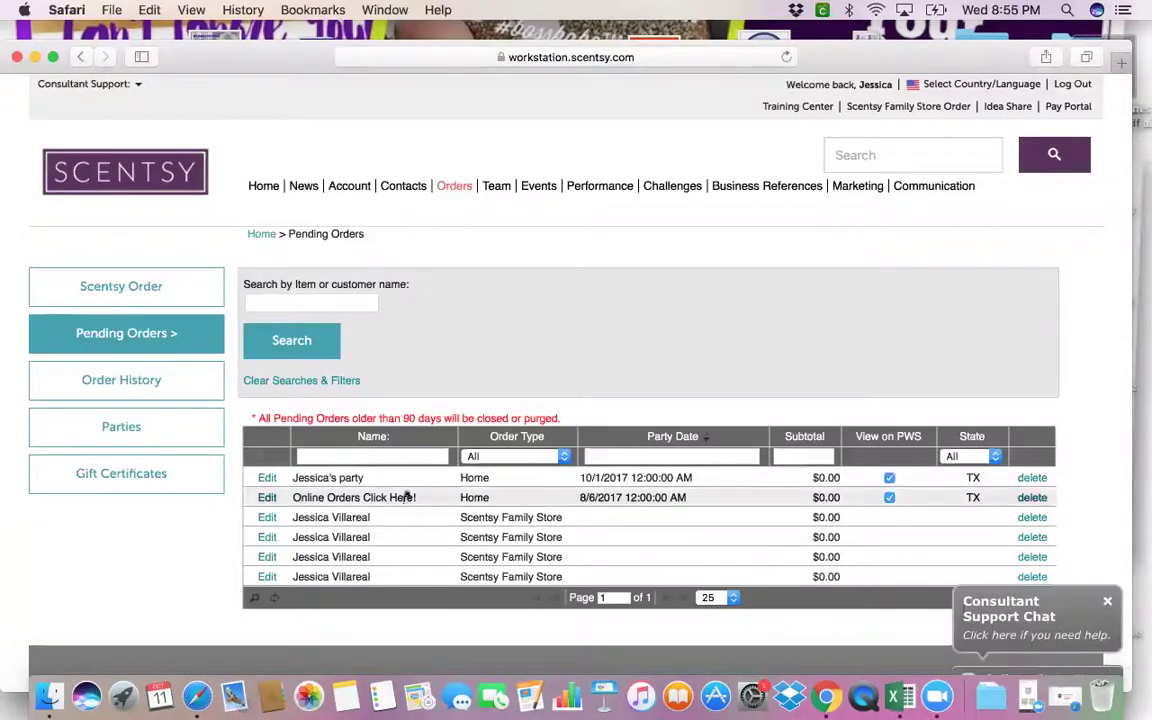
click(267, 499)
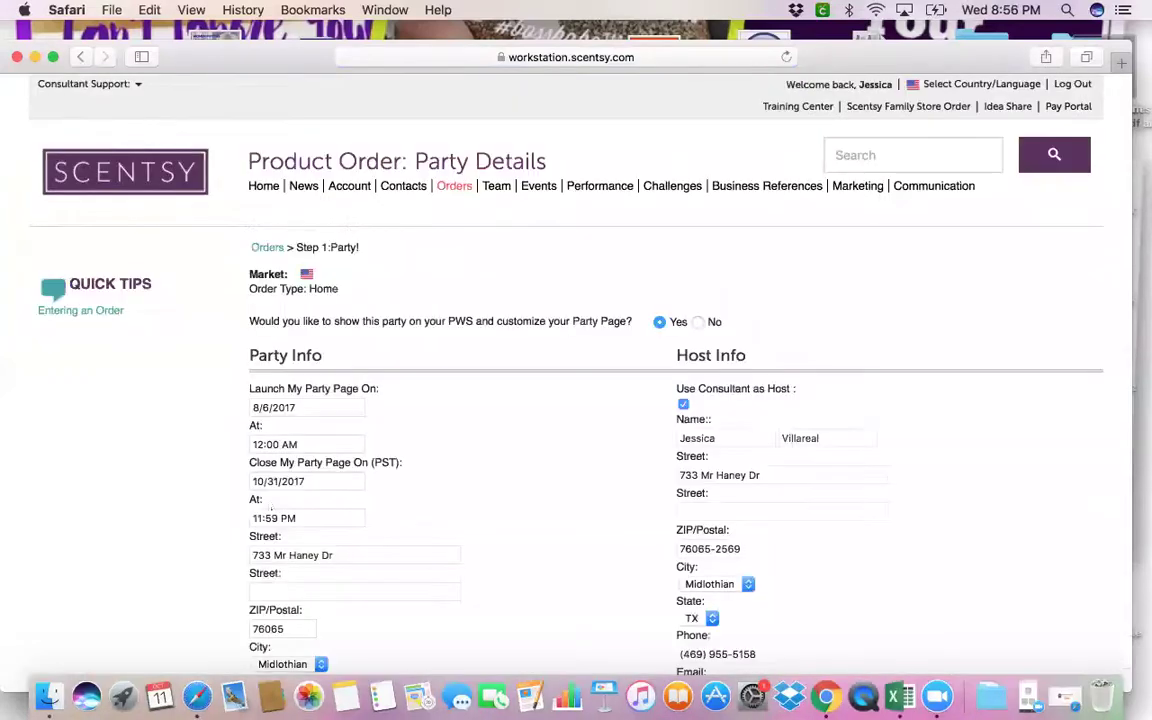
scroll(576, 370, down, 10)
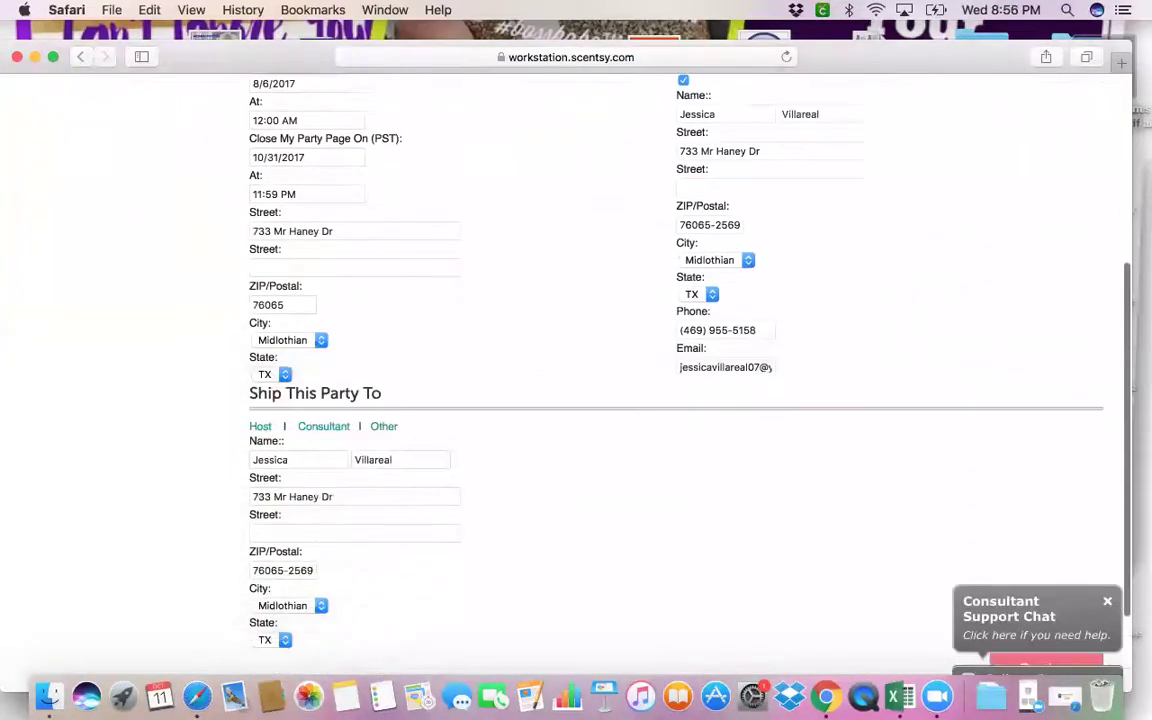
click(80, 57)
View the receipt of the newest home party in the order history, check its UPS tracking and return to the history
click(127, 380)
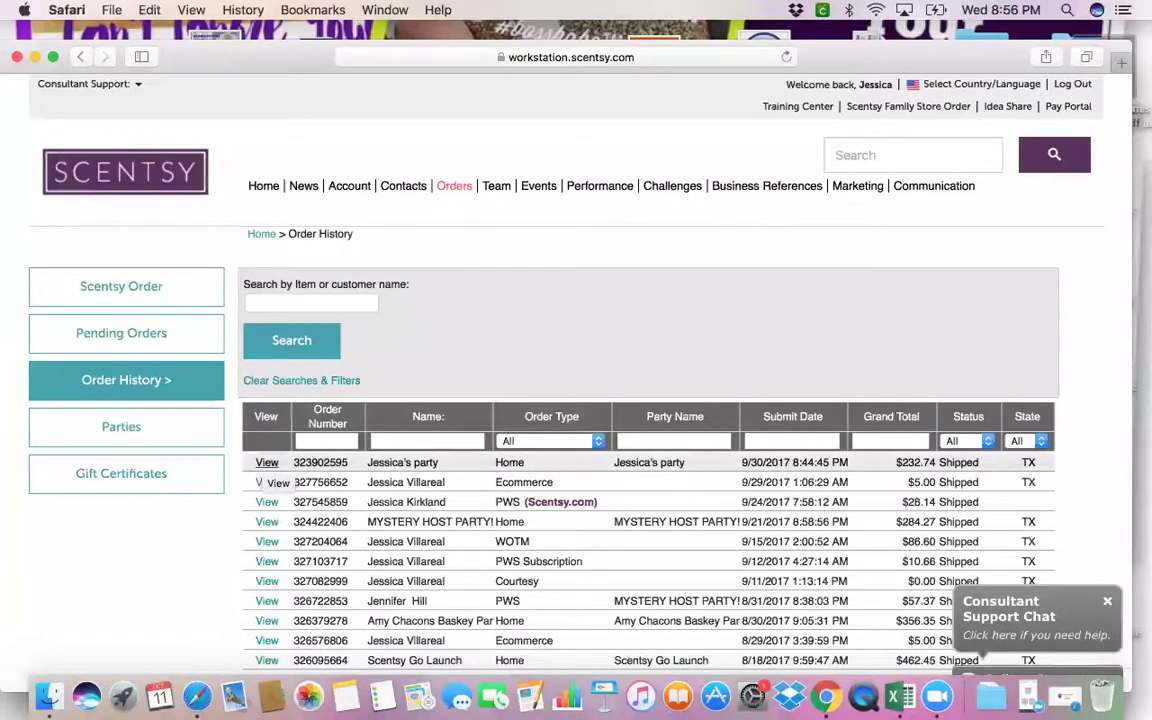
click(267, 462)
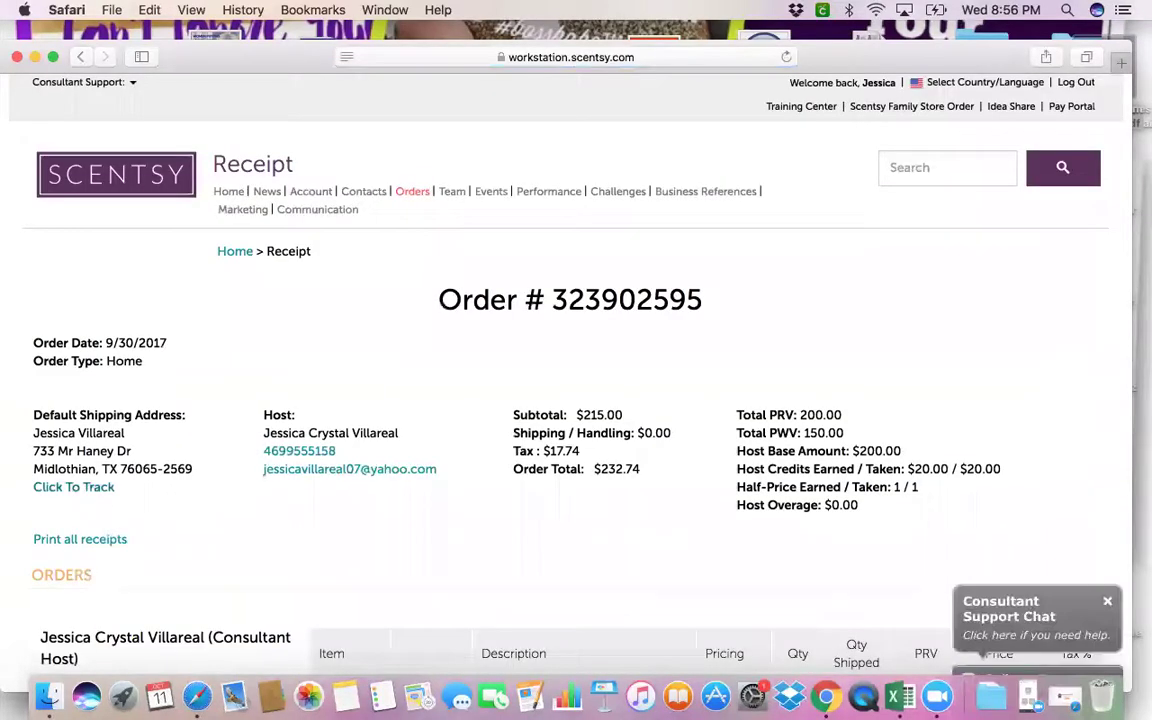
click(90, 489)
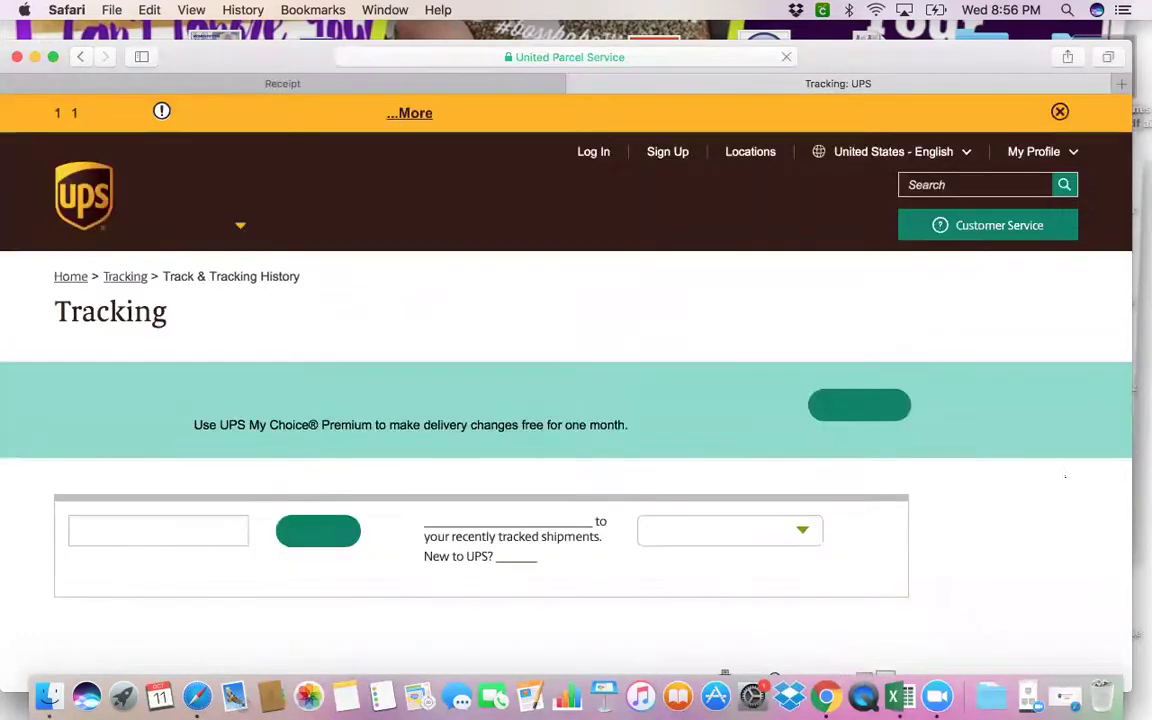
scroll(576, 420, down, 5)
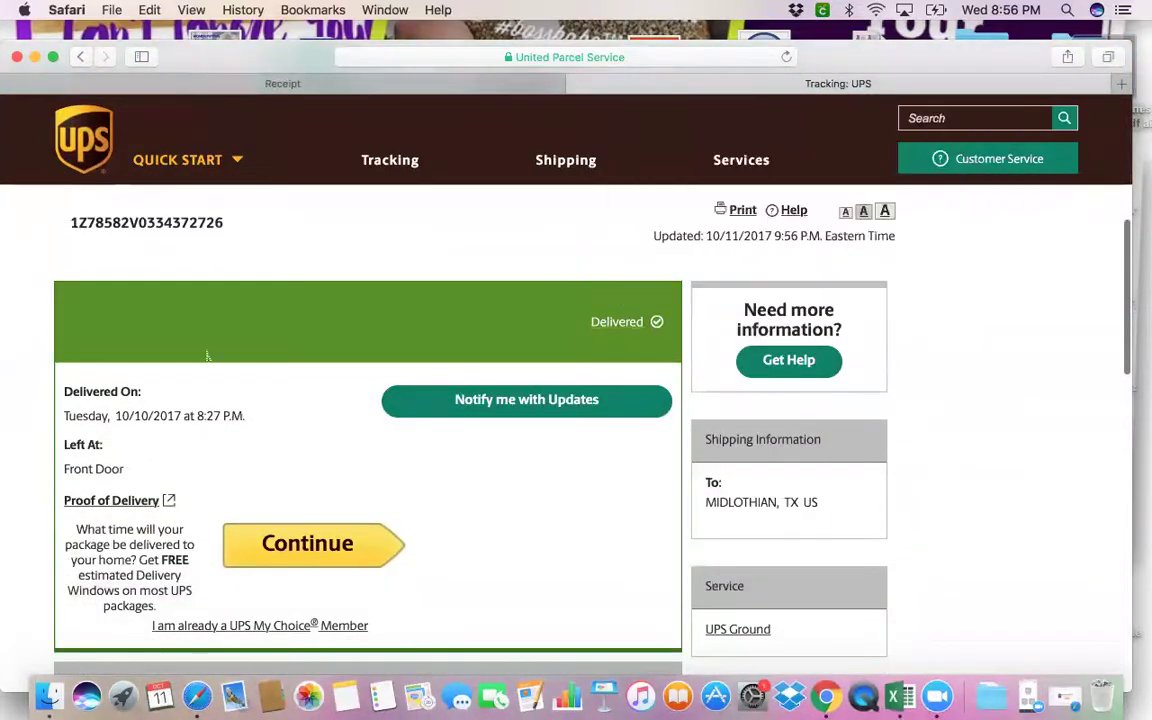
click(80, 57)
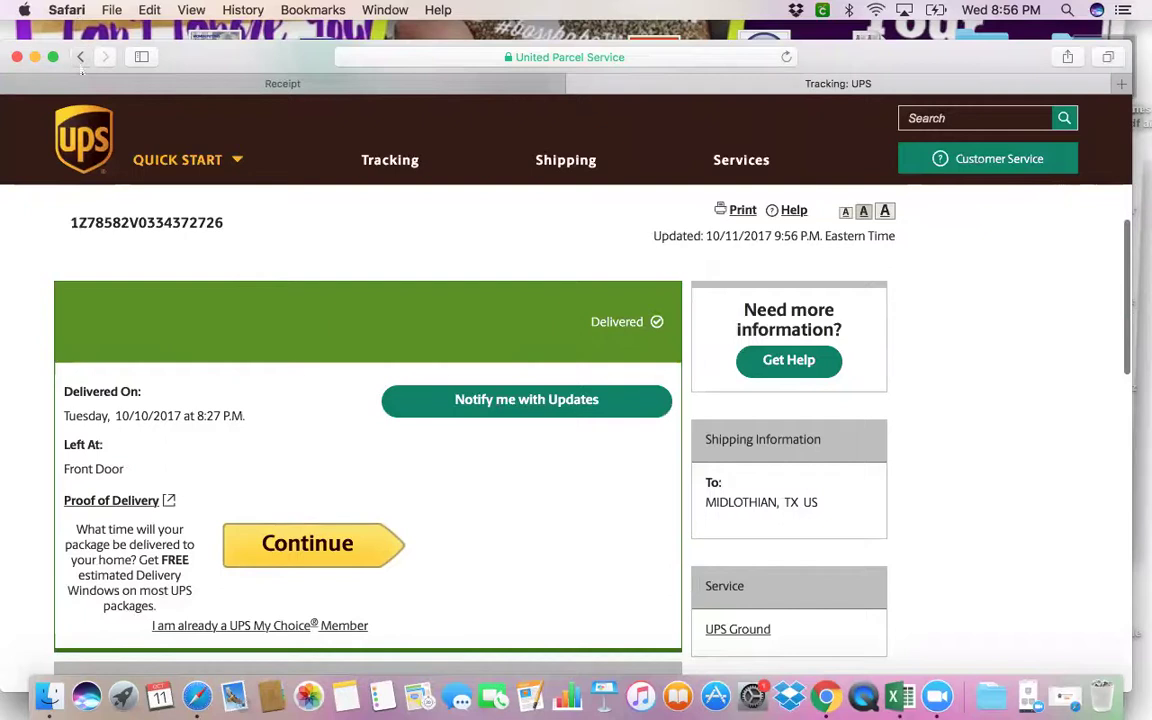
click(84, 58)
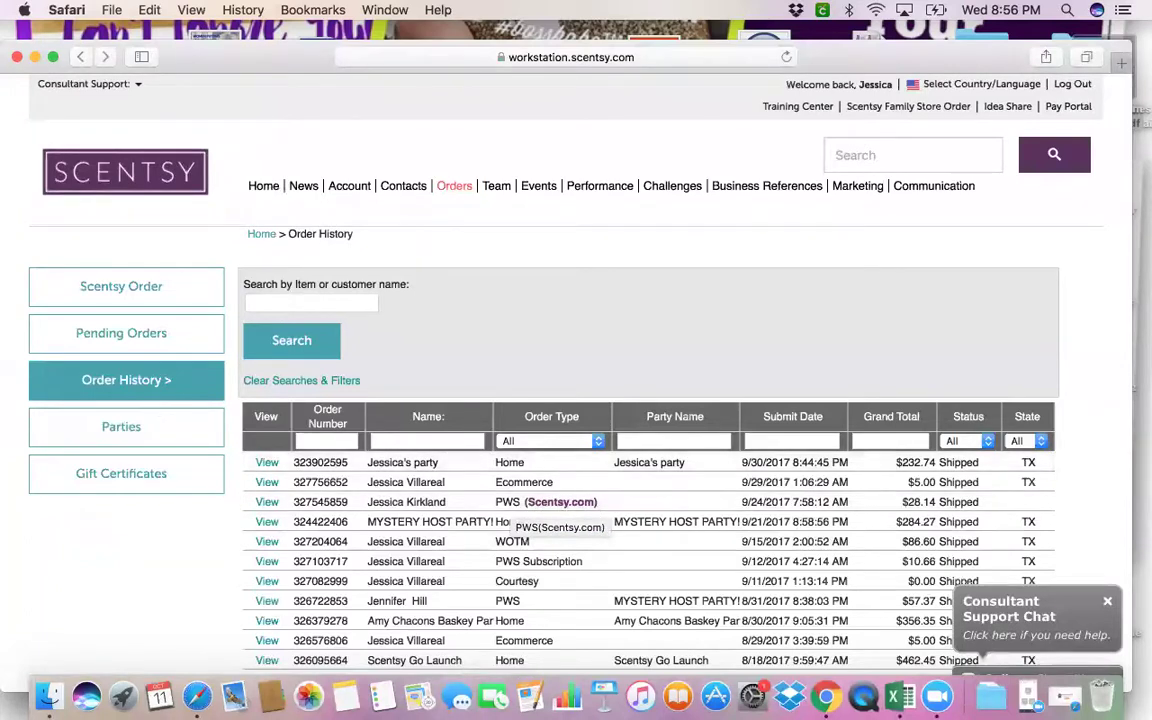
View the list of parties and open the Scentsy Family Store from the order types
click(126, 426)
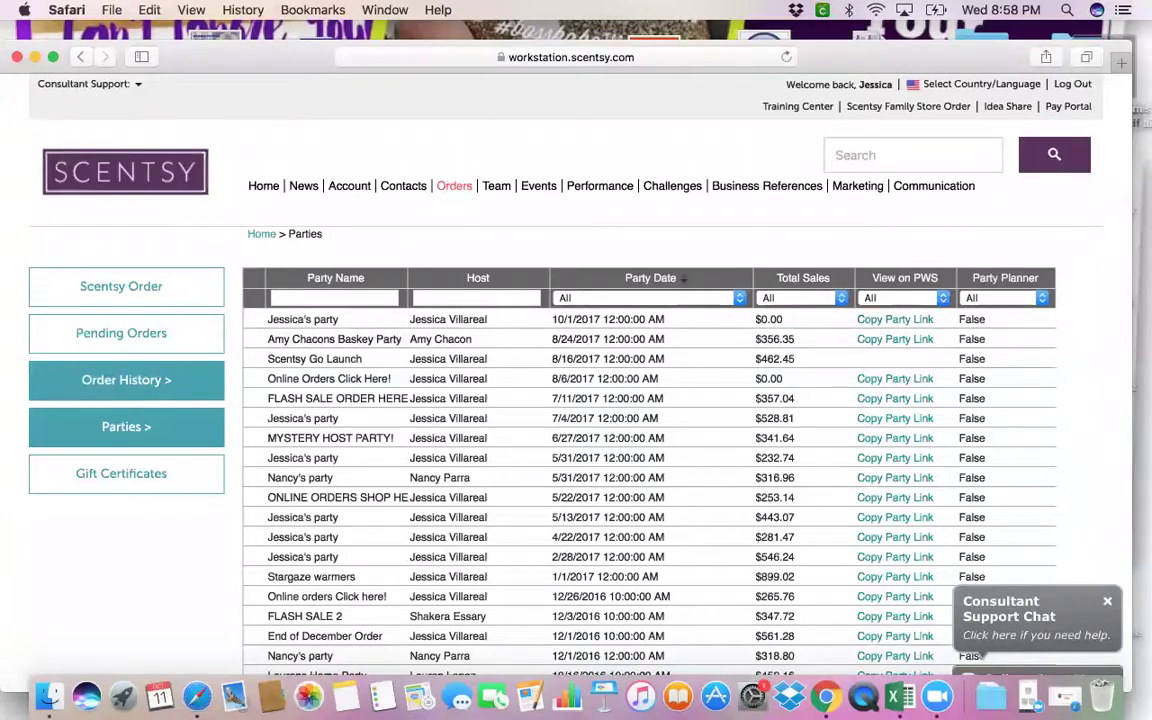
click(121, 287)
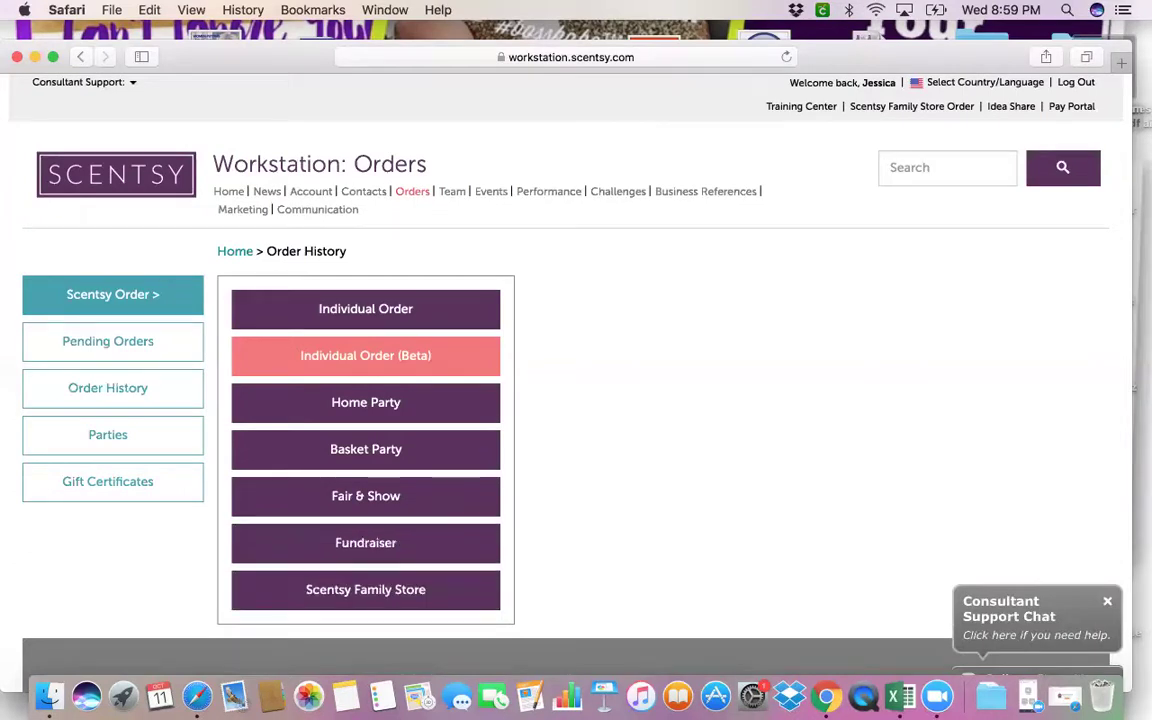
click(377, 596)
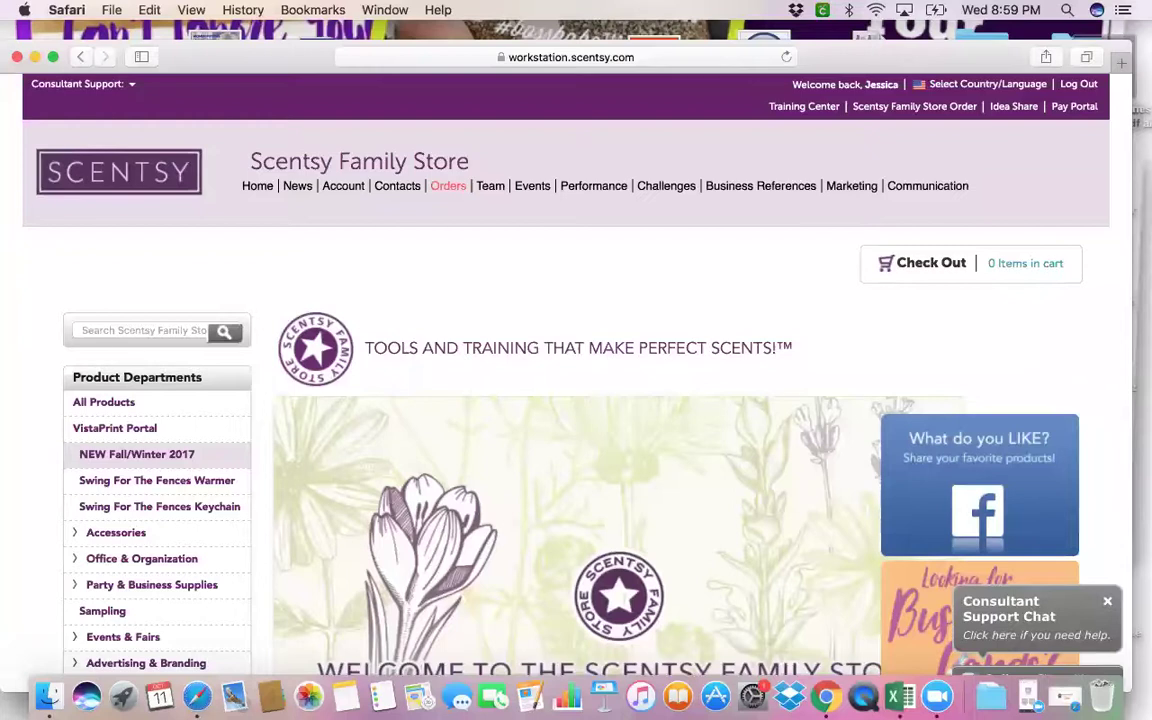
Browse the Party & Business Supplies products in the Scentsy Family Store and return to the order types
click(155, 588)
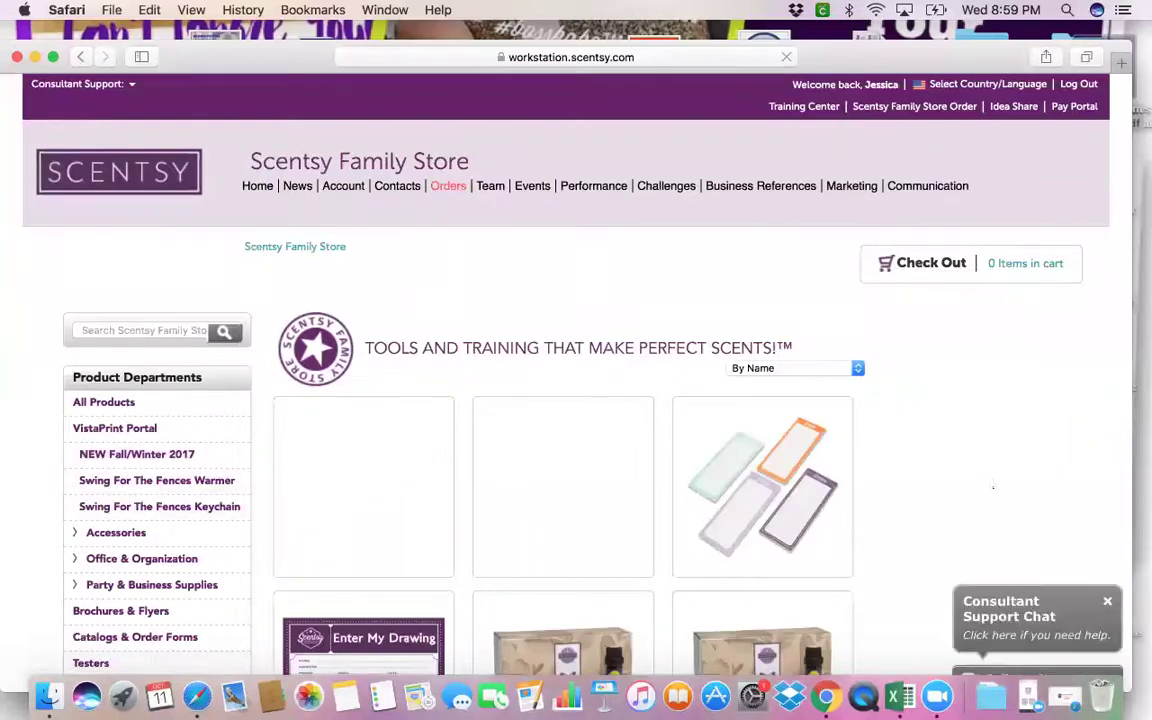
scroll(993, 487, down, 10)
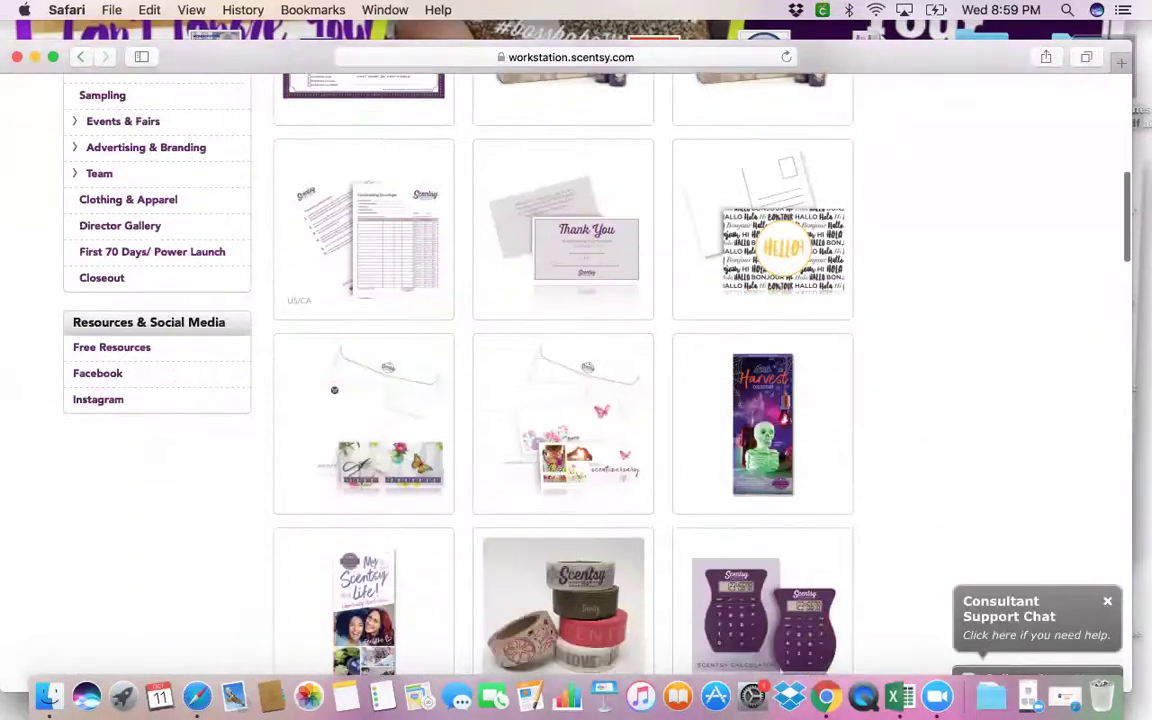
scroll(563, 370, down, 8)
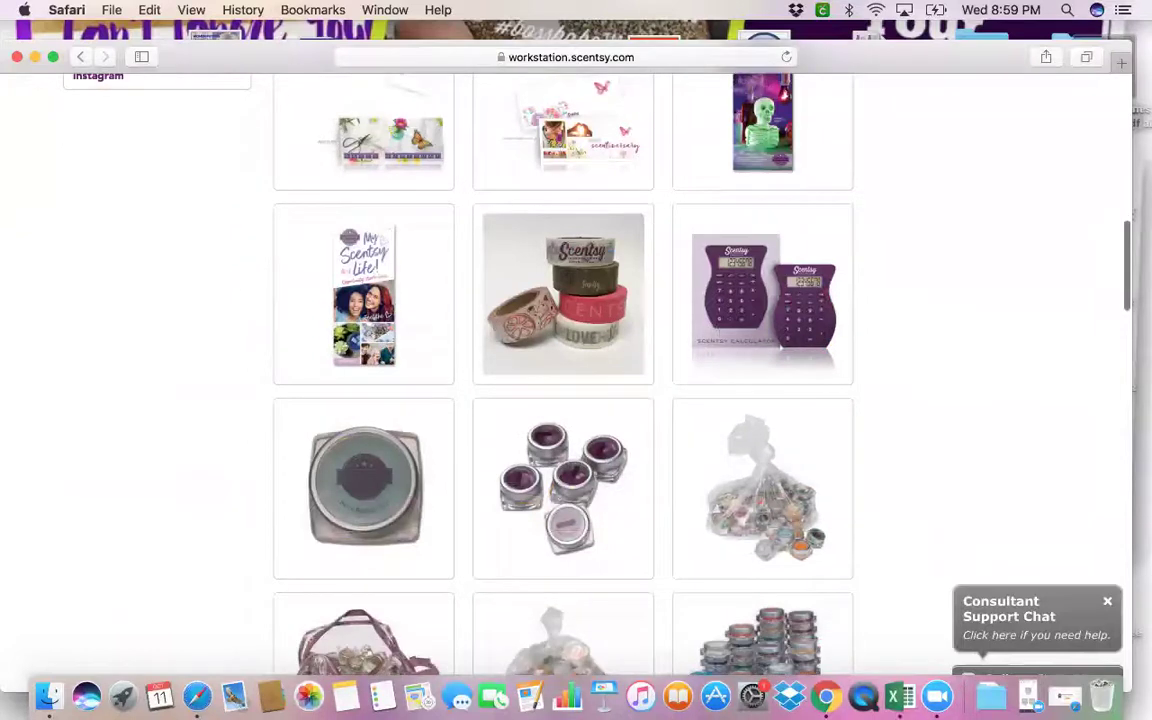
scroll(762, 293, down, 4)
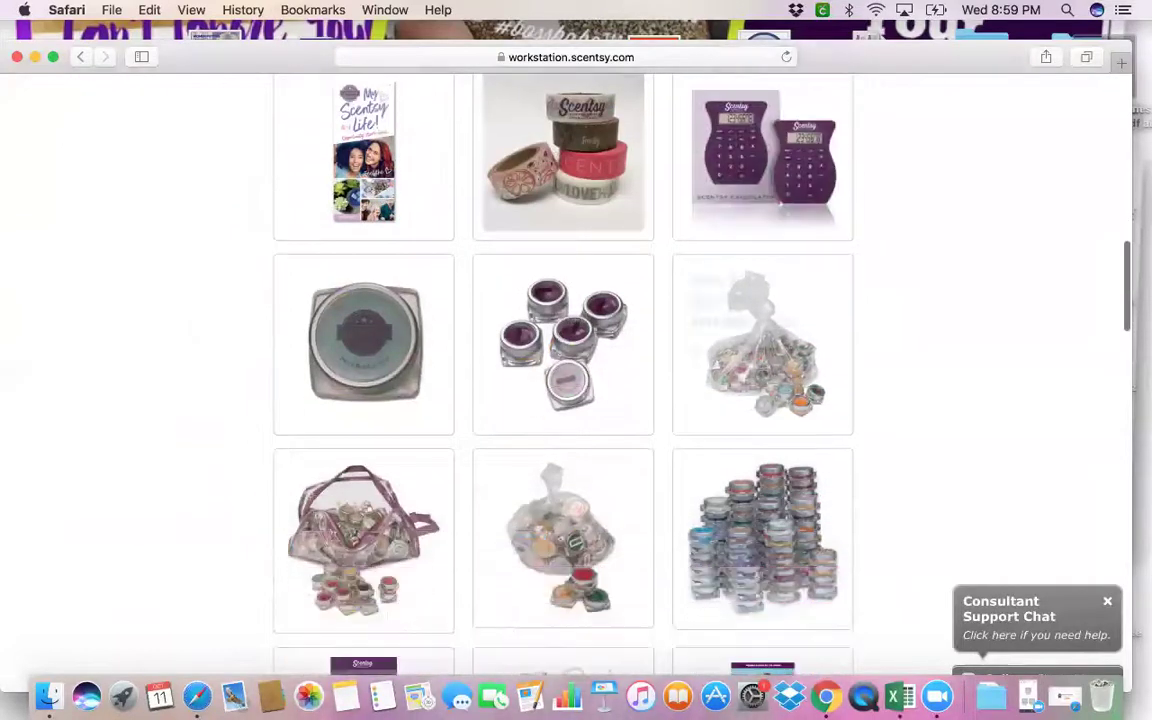
scroll(762, 400, down, 3)
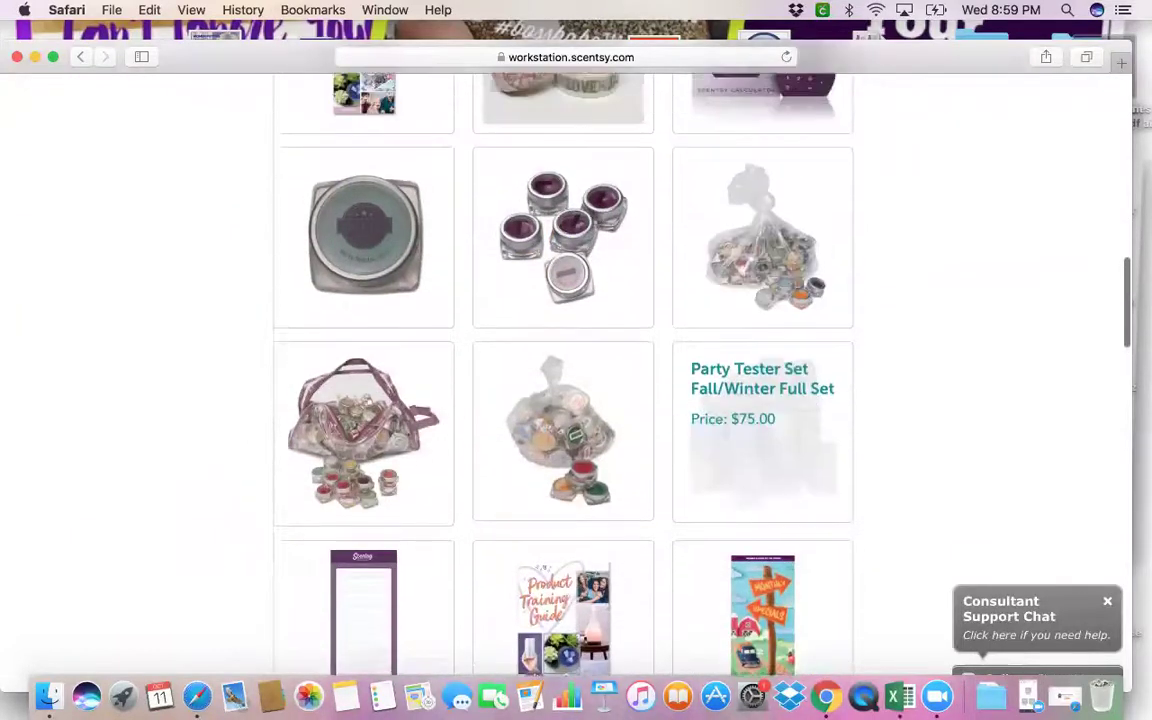
scroll(762, 430, up, 15)
scroll(560, 350, up, 10)
click(80, 62)
click(81, 57)
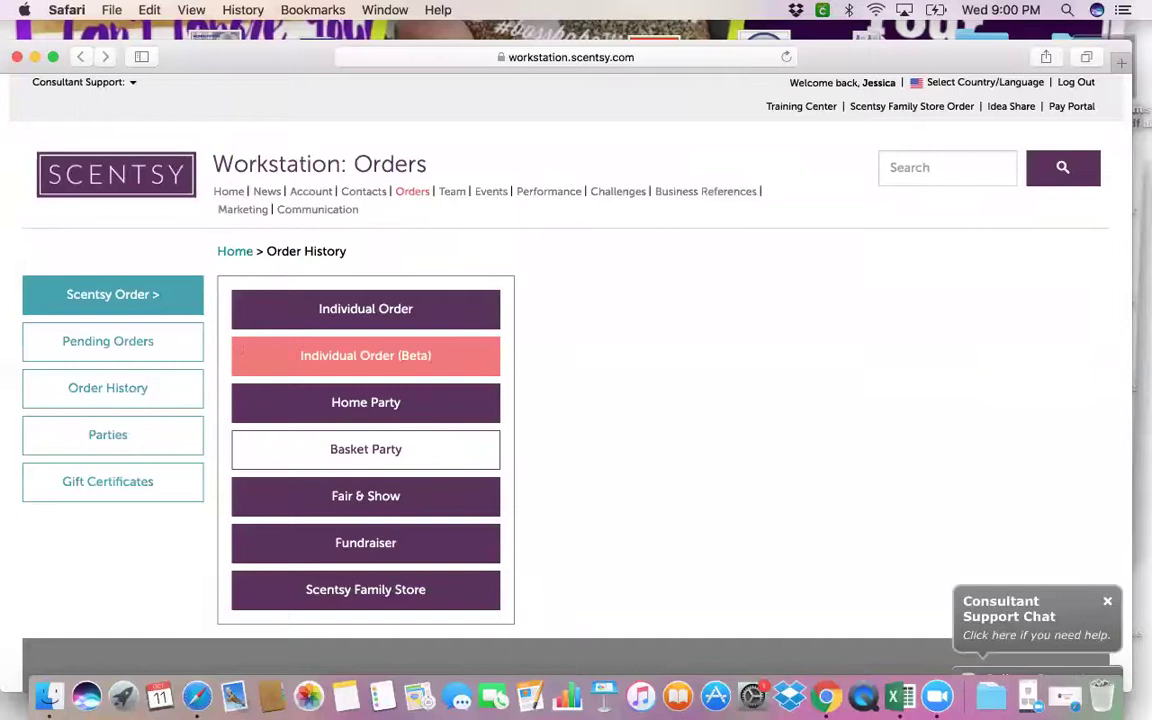
Start a Basket Party order and set its party page closing date to 11/30/2017
click(365, 449)
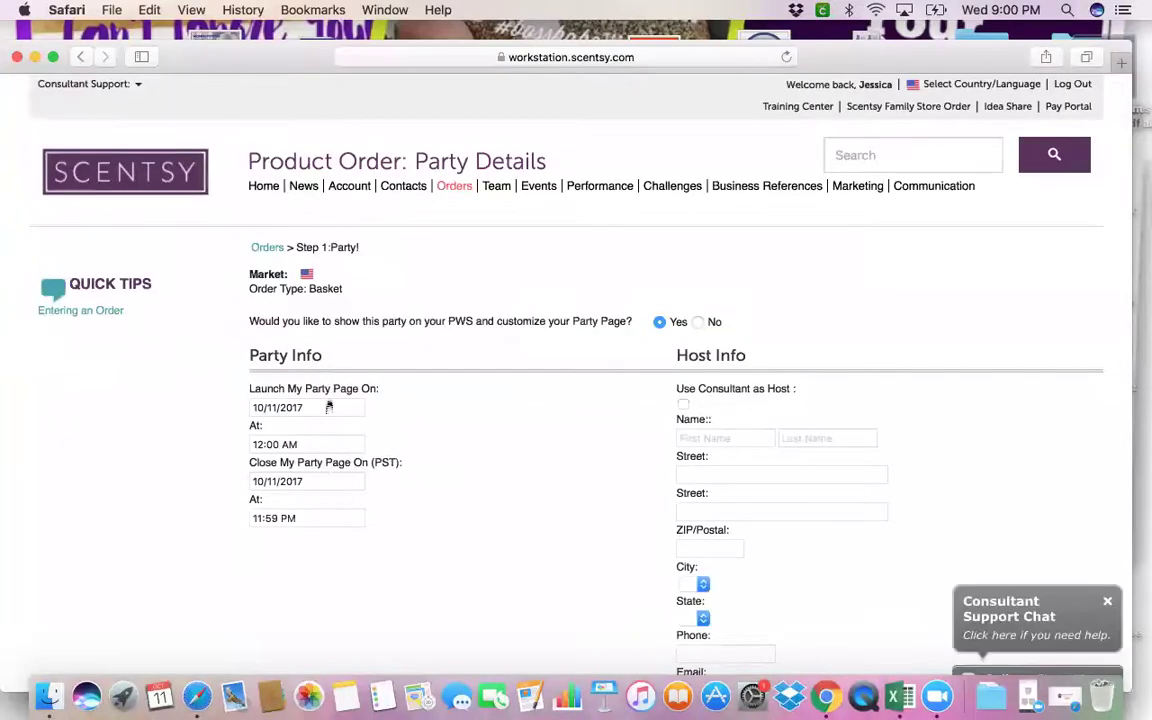
click(329, 407)
click(317, 487)
click(317, 484)
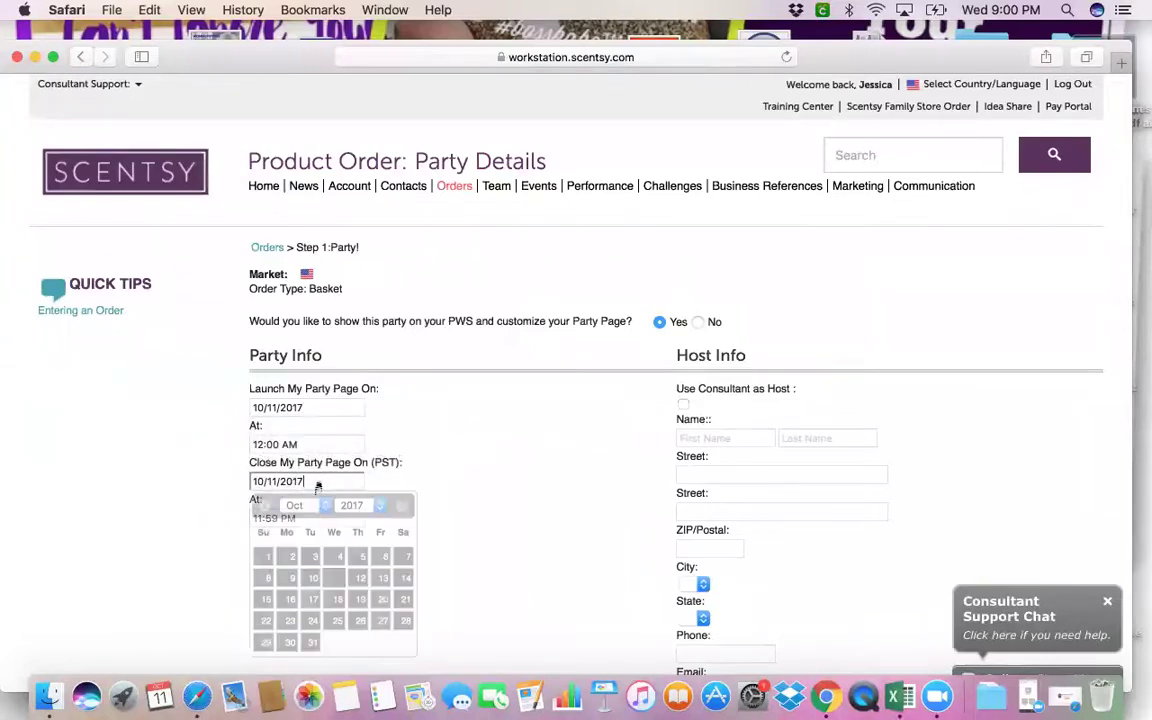
click(402, 506)
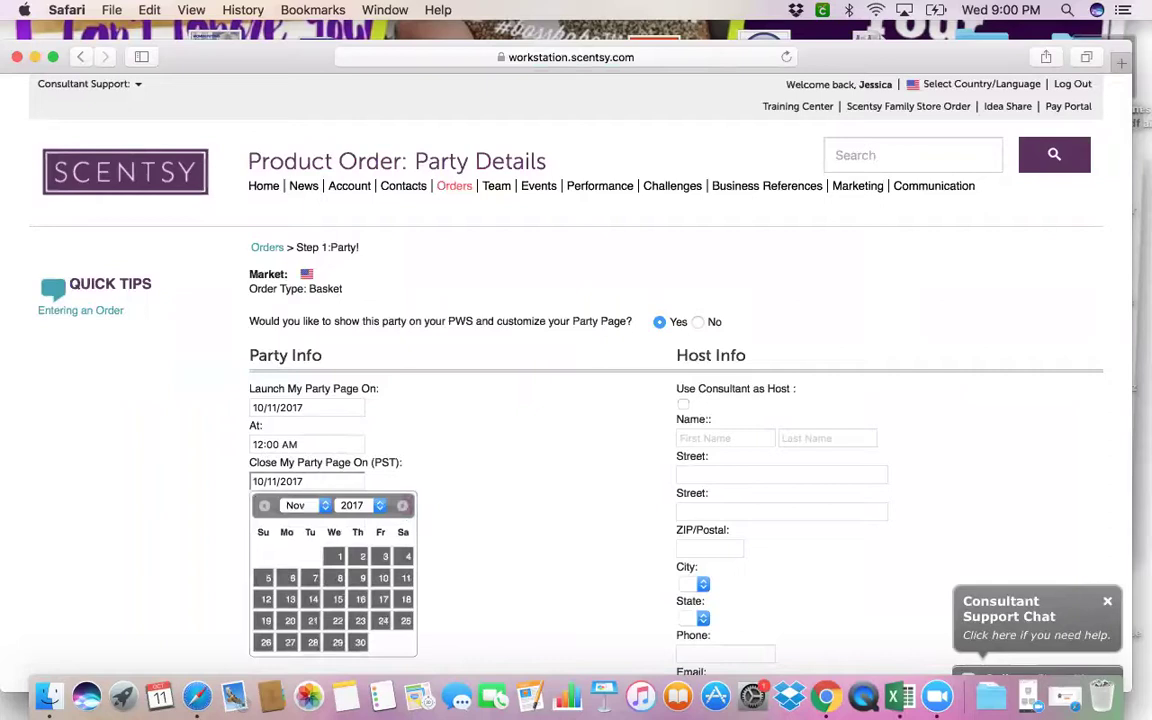
click(360, 642)
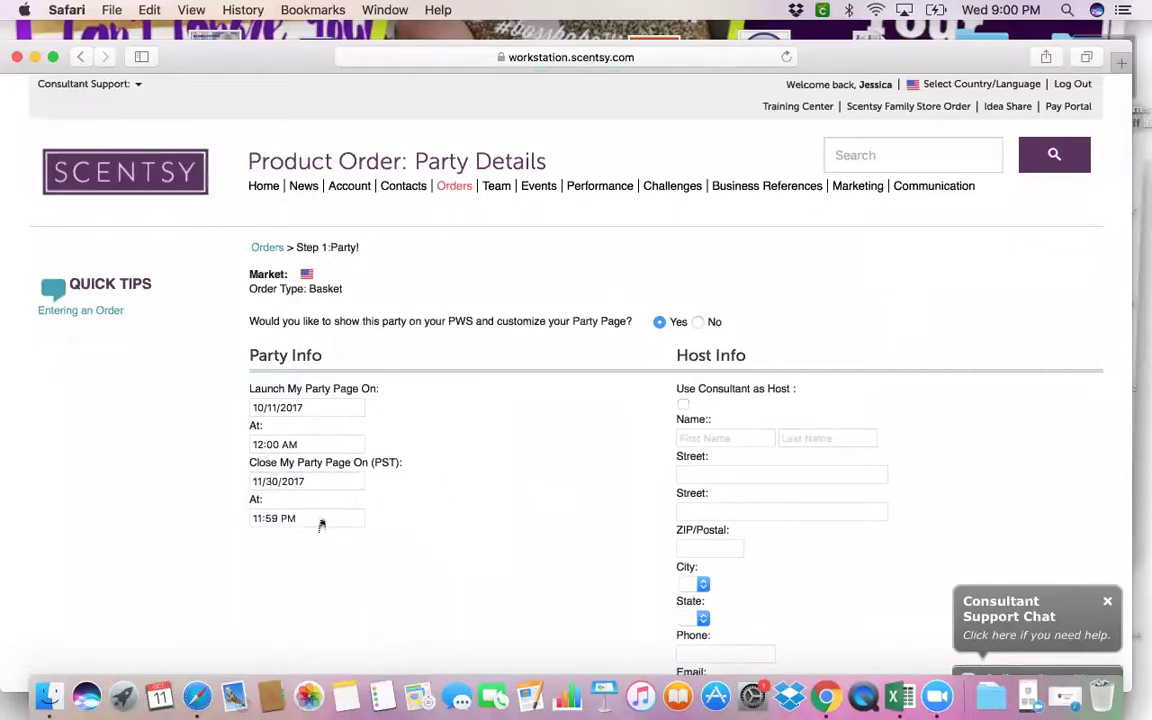
Use the consultant as host for the basket party
click(697, 438)
click(684, 405)
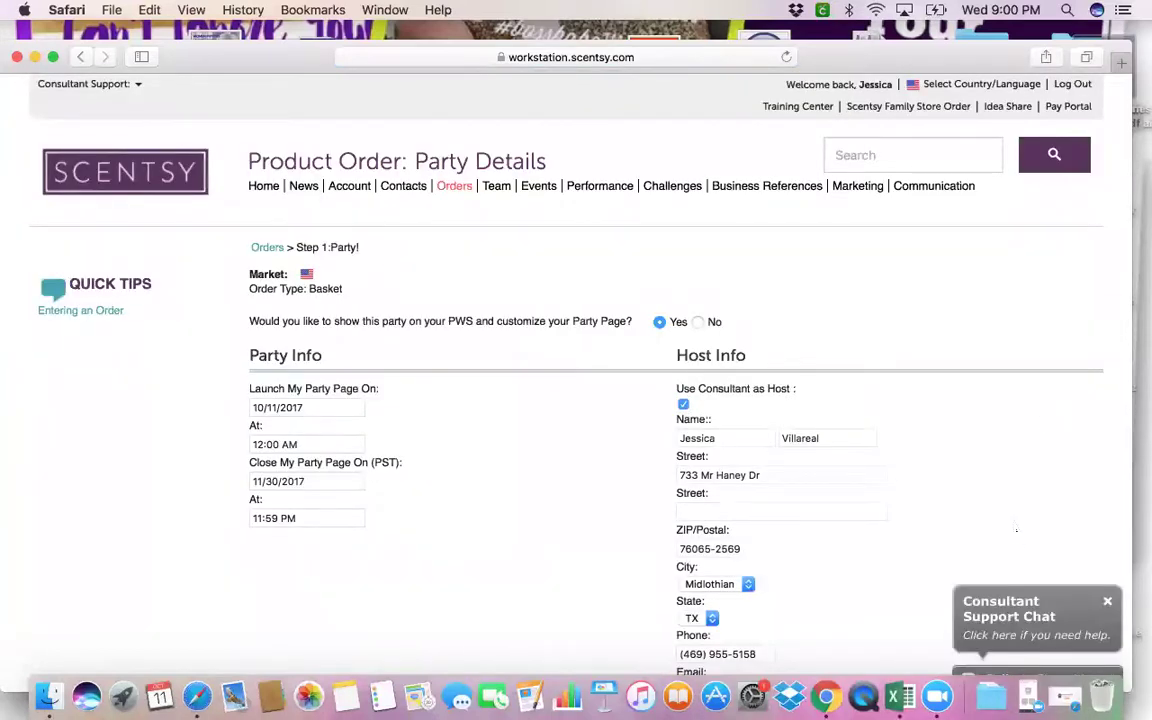
Ship the party to the consultant's address and continue to customizing the party page
scroll(600, 400, down, 2)
scroll(576, 380, up, 3)
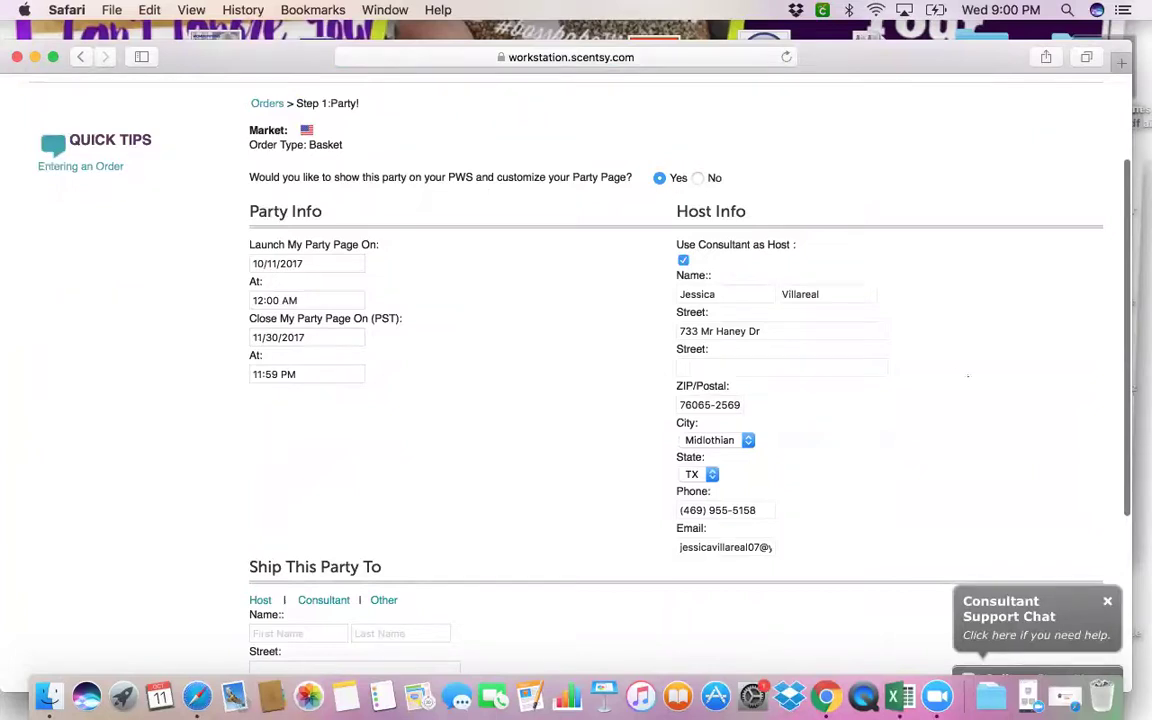
scroll(620, 360, down, 5)
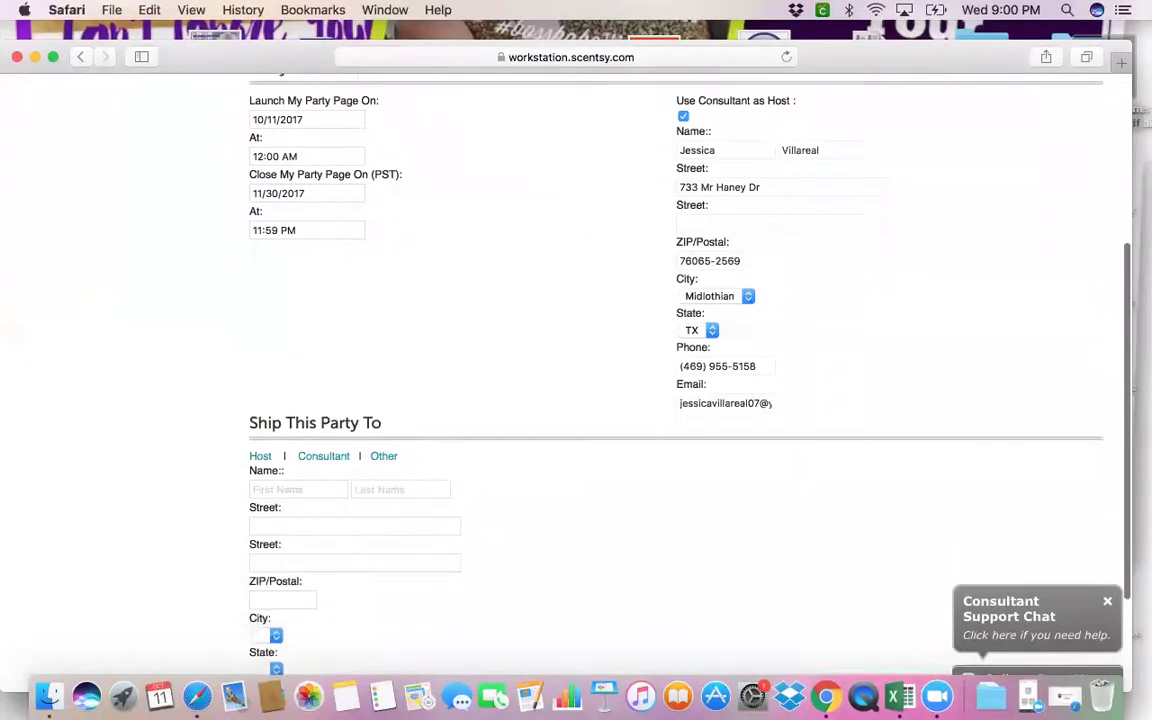
scroll(250, 258, down, 2)
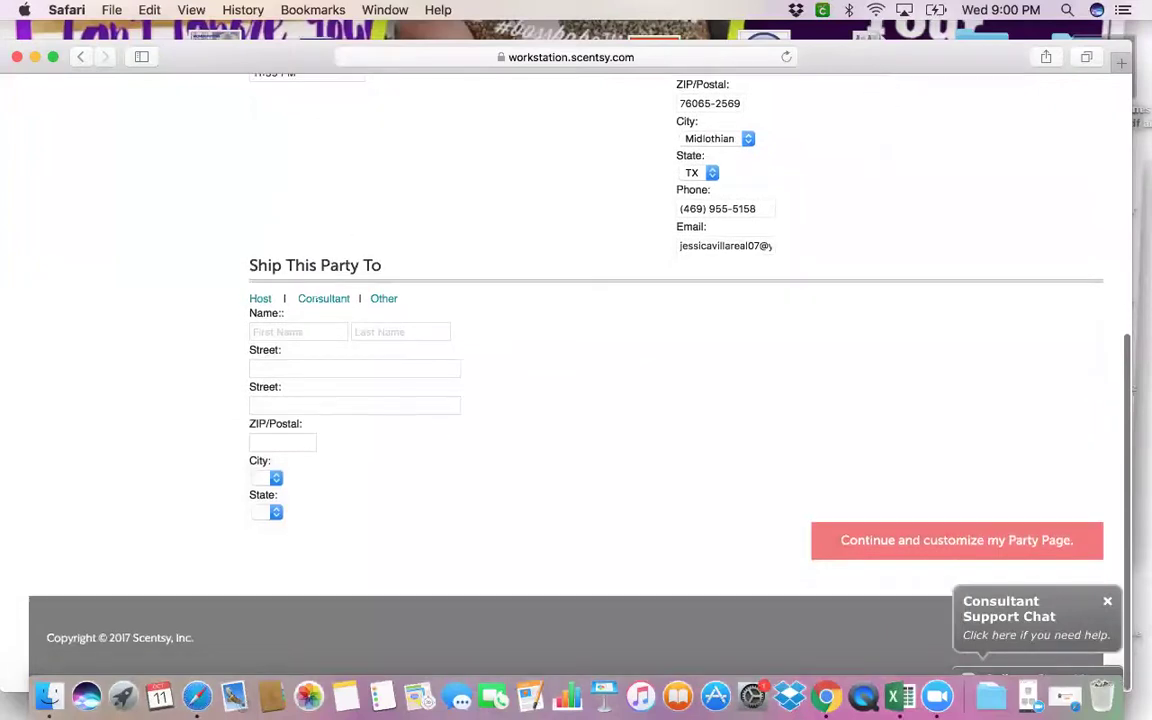
click(323, 298)
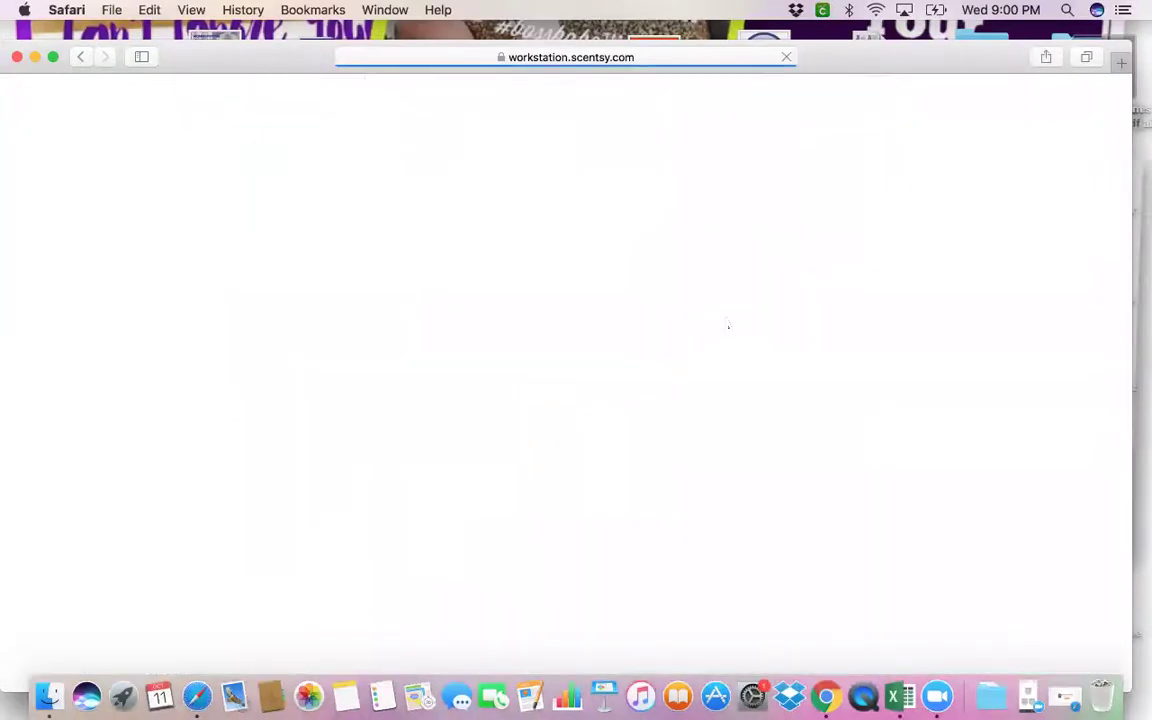
scroll(570, 360, down, 8)
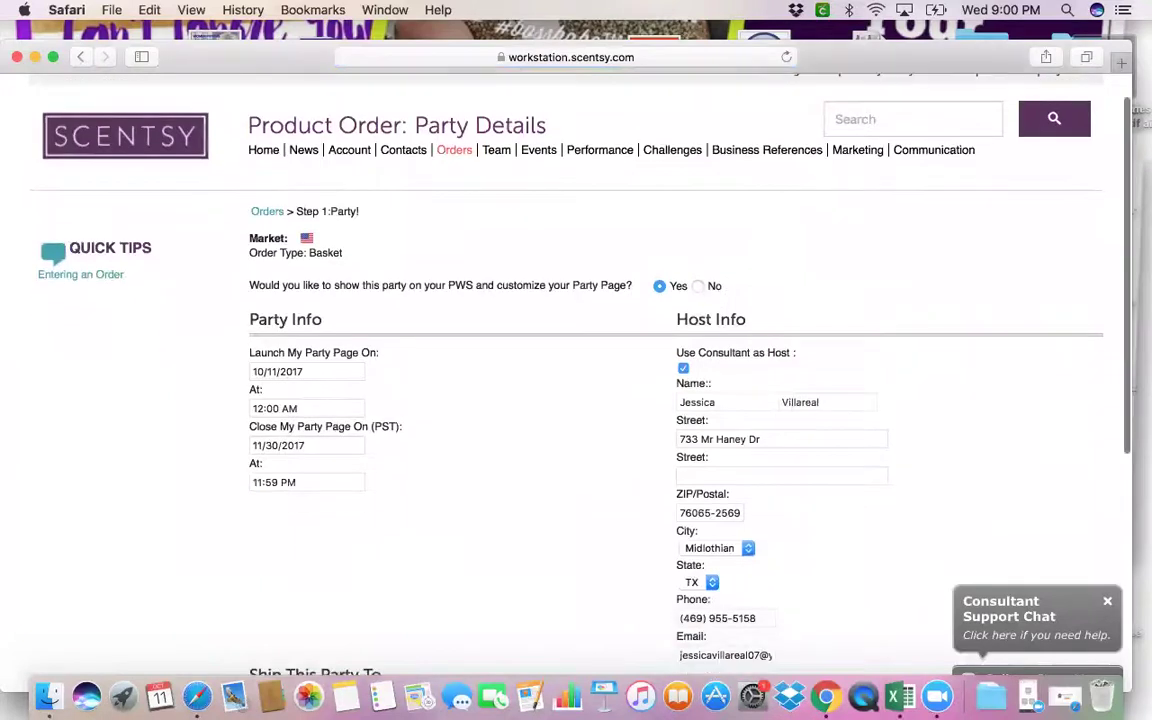
scroll(576, 360, down, 2)
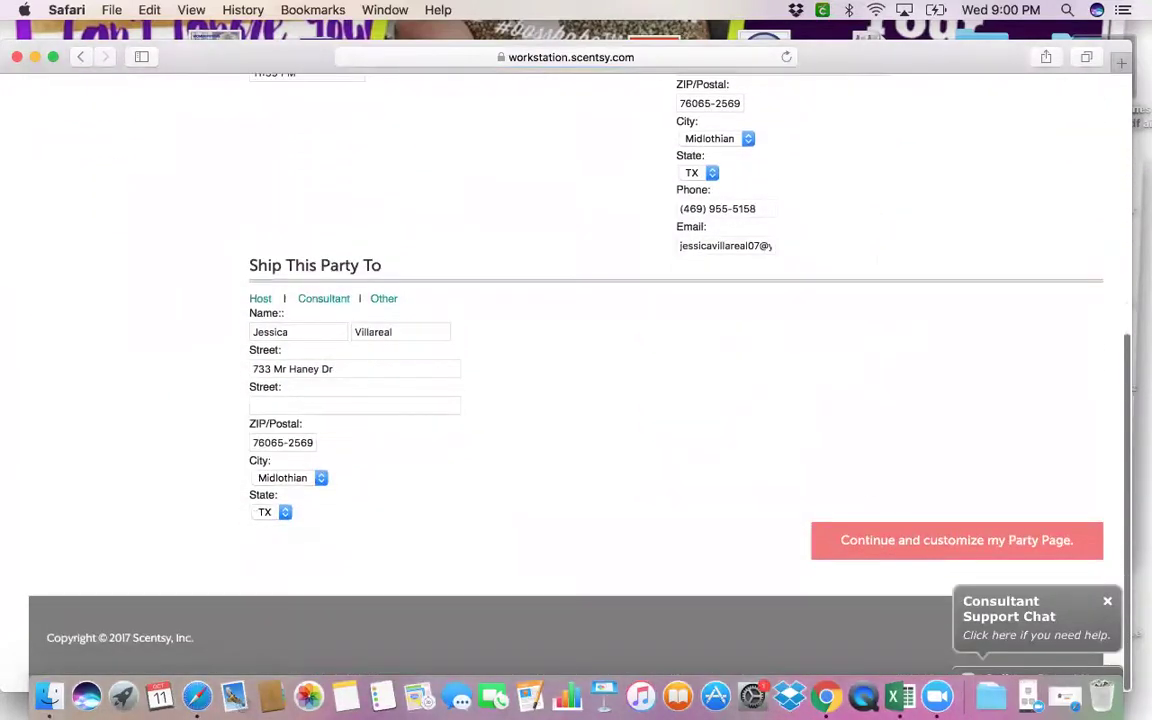
click(957, 540)
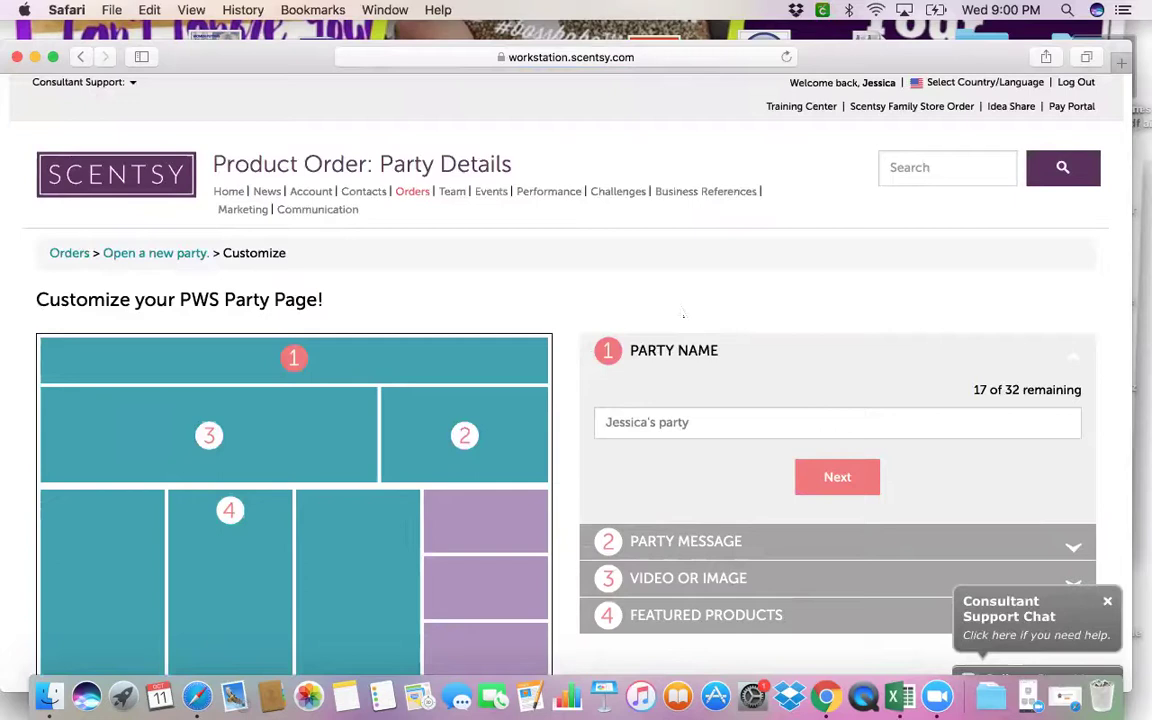
Name the party with the person's first name in possessive form followed by "Basket Party!" and proceed to the party message
drag(697, 422, 580, 392)
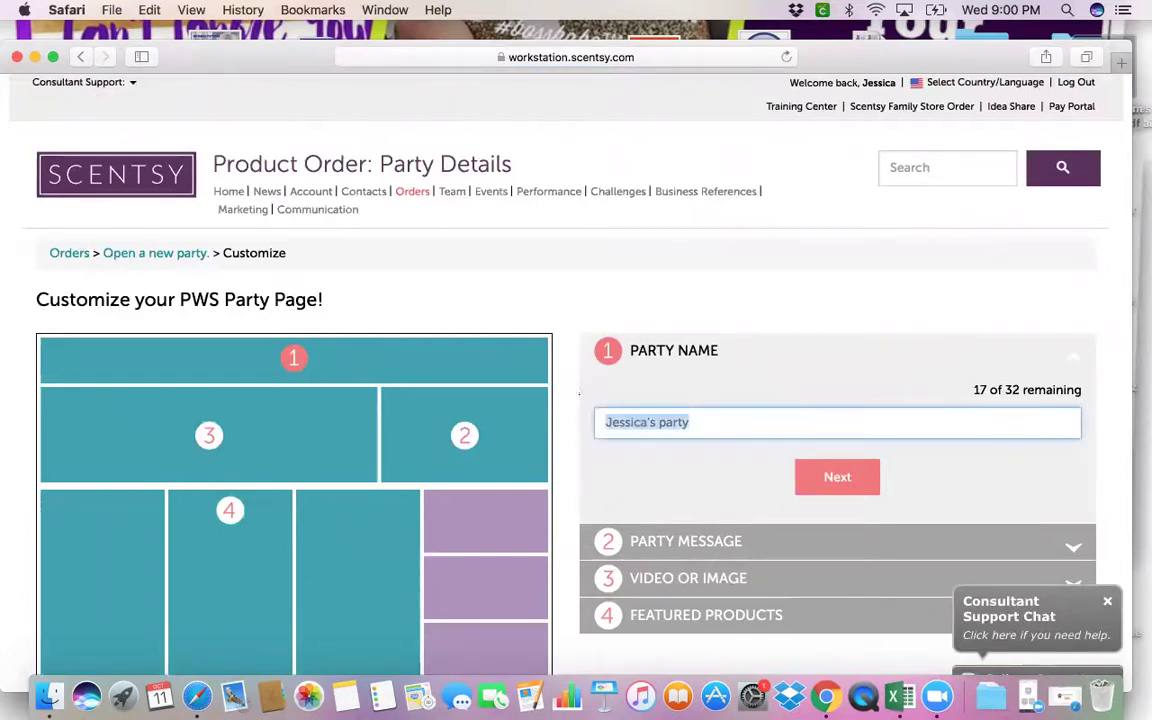
text(Lauren)
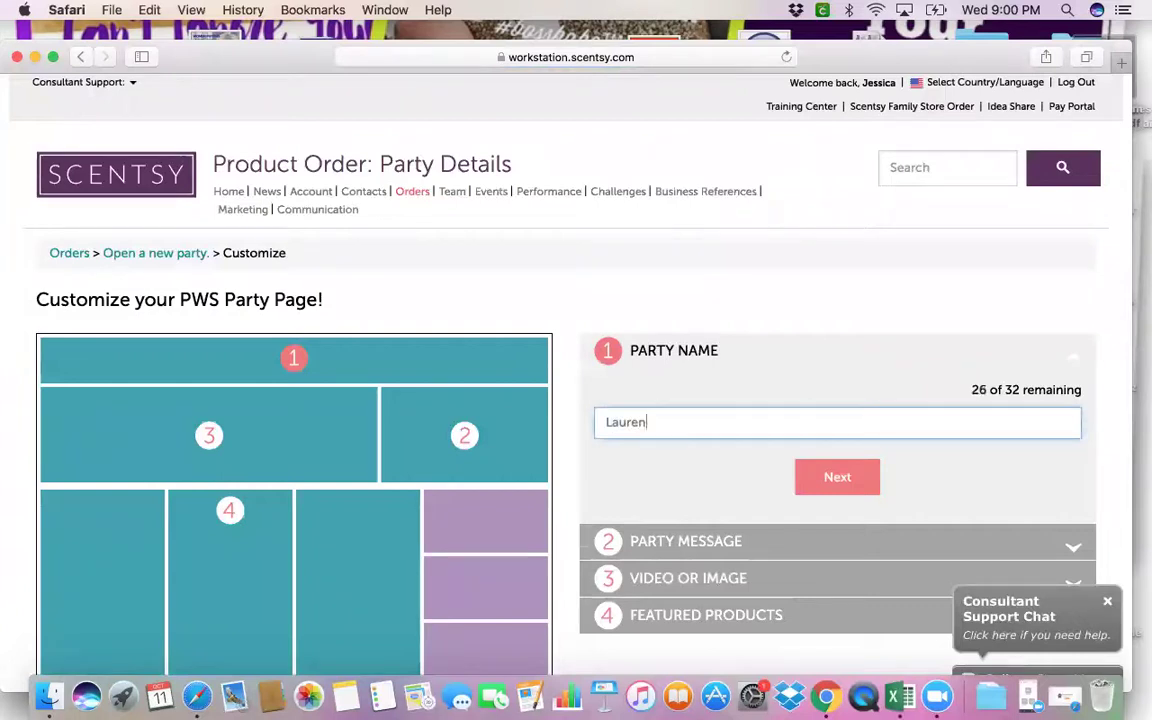
text(s Basket )
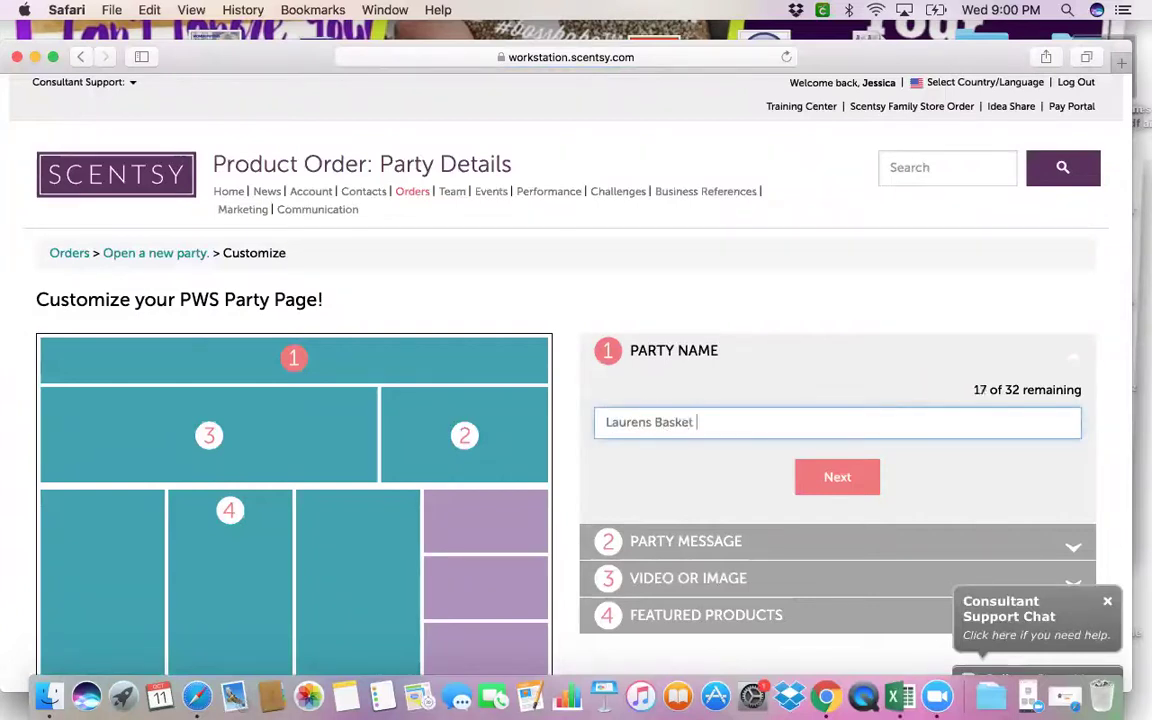
text(Party!)
click(837, 477)
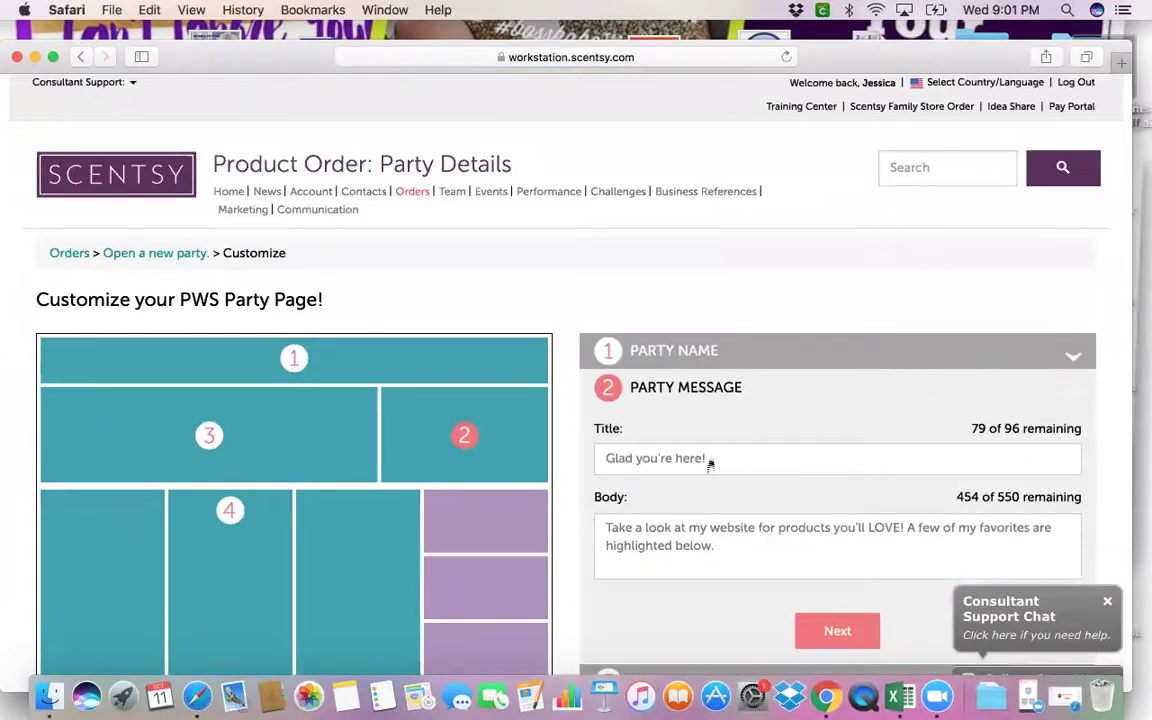
Replace the party message title with a greeting reading "Hey", the person's first name in possessive form, and "friends welcome!"
click(710, 460)
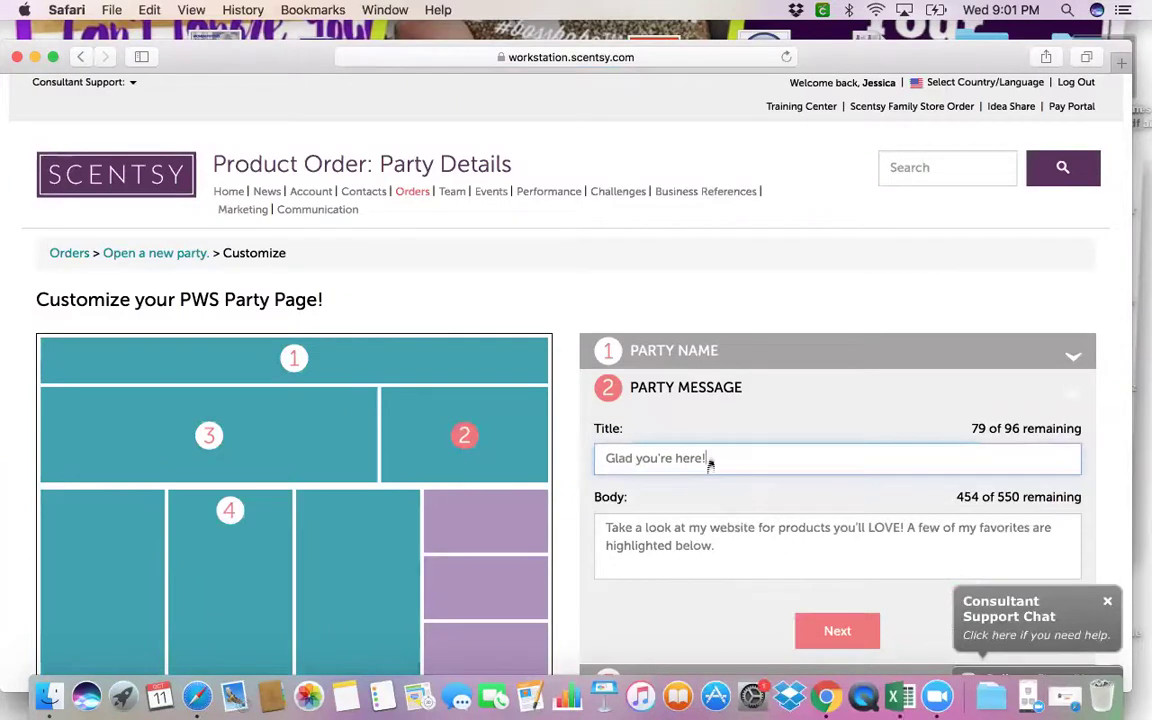
key(BackSpace)
text(Hey!)
key(BackSpace)
key(BackSpace)
key(BackSpace)
key(BackSpace)
key(BackSpace)
key(BackSpace)
key(BackSpace)
key(BackSpace)
key(BackSpace)
key(BackSpace)
key(BackSpace)
key(BackSpace)
key(BackSpace)
key(BackSpace)
key(BackSpace)
key(BackSpace)
key(BackSpace)
key(BackSpace)
key(BackSpace)
key(BackSpace)
key(BackSpace)
text(Hey )
text(laurens)
text( Frie)
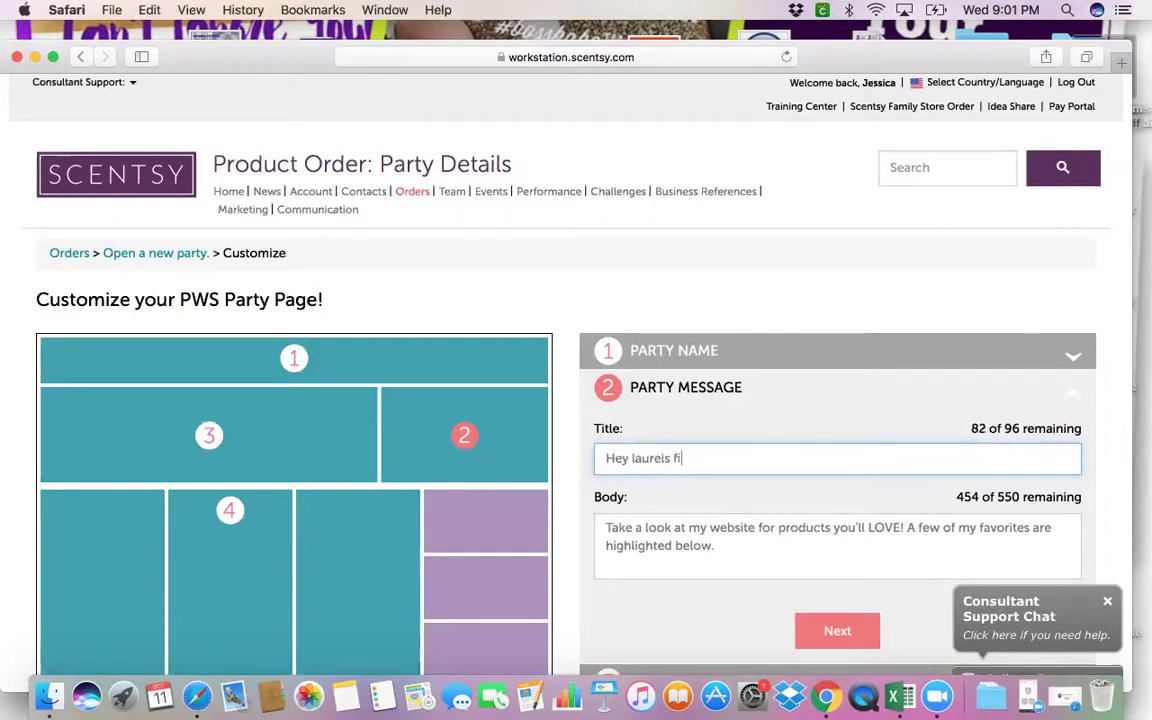
key(BackSpace)
key(BackSpace)
key(BackSpace)
key(BackSpace)
key(BackSpace)
key(BackSpace)
key(BackSpace)
text(ns friends were)
key(BackSpace)
key(BackSpace)
key(BackSpace)
text(e)
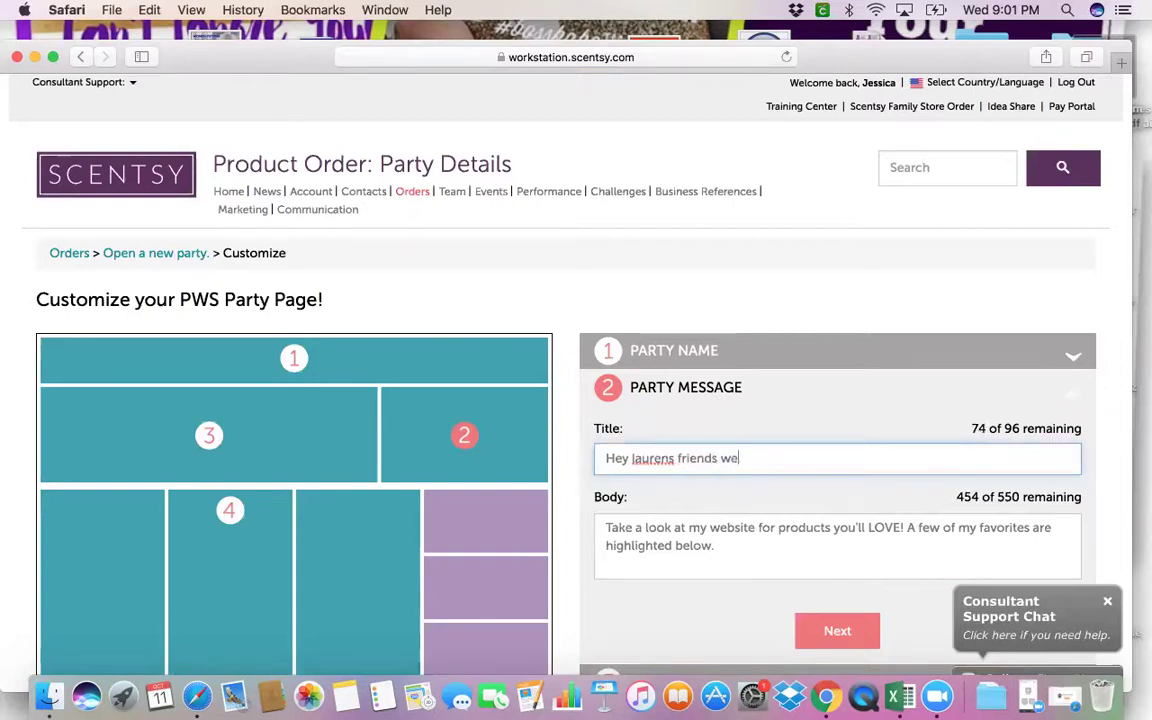
text(lcome!)
Leave the message body at its default text and proceed to the Featured Products section of the party page
click(737, 556)
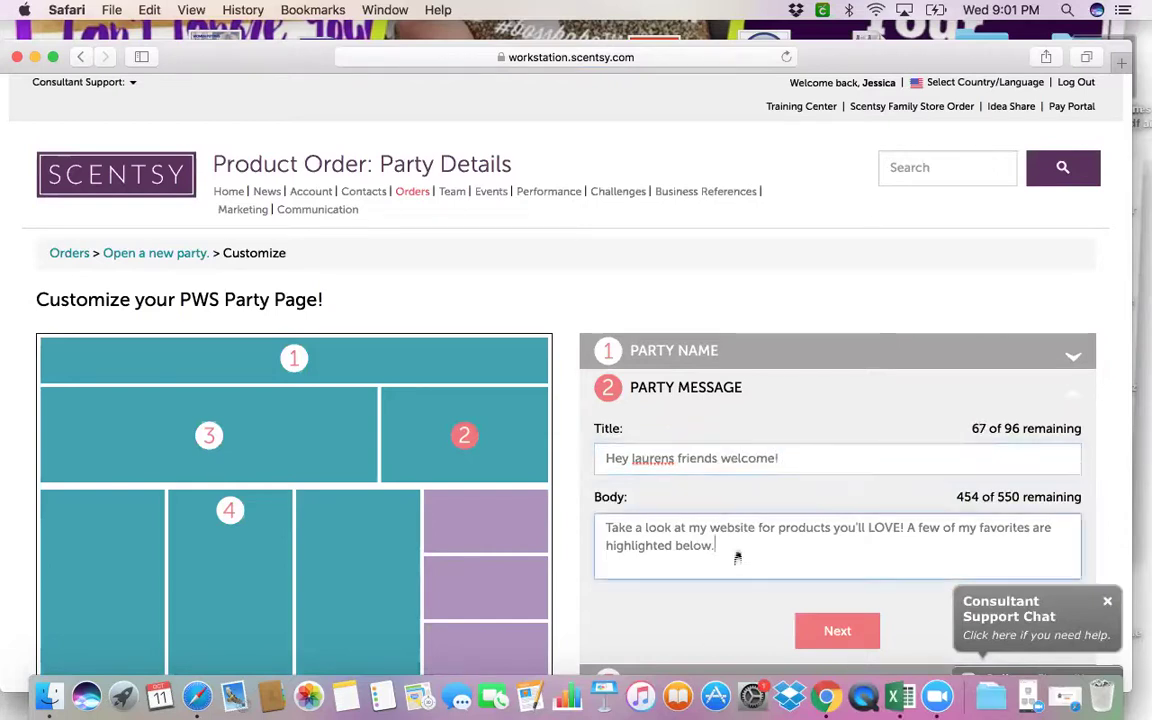
click(1126, 522)
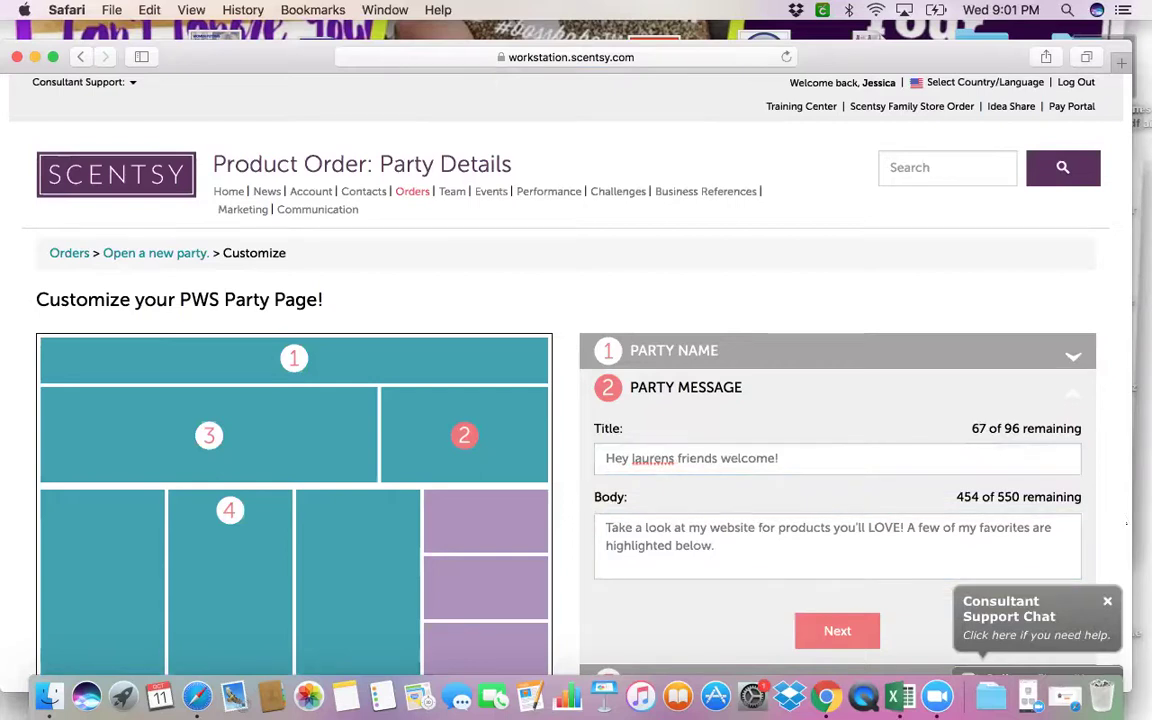
scroll(1126, 522, down, 3)
scroll(1126, 522, down, 2)
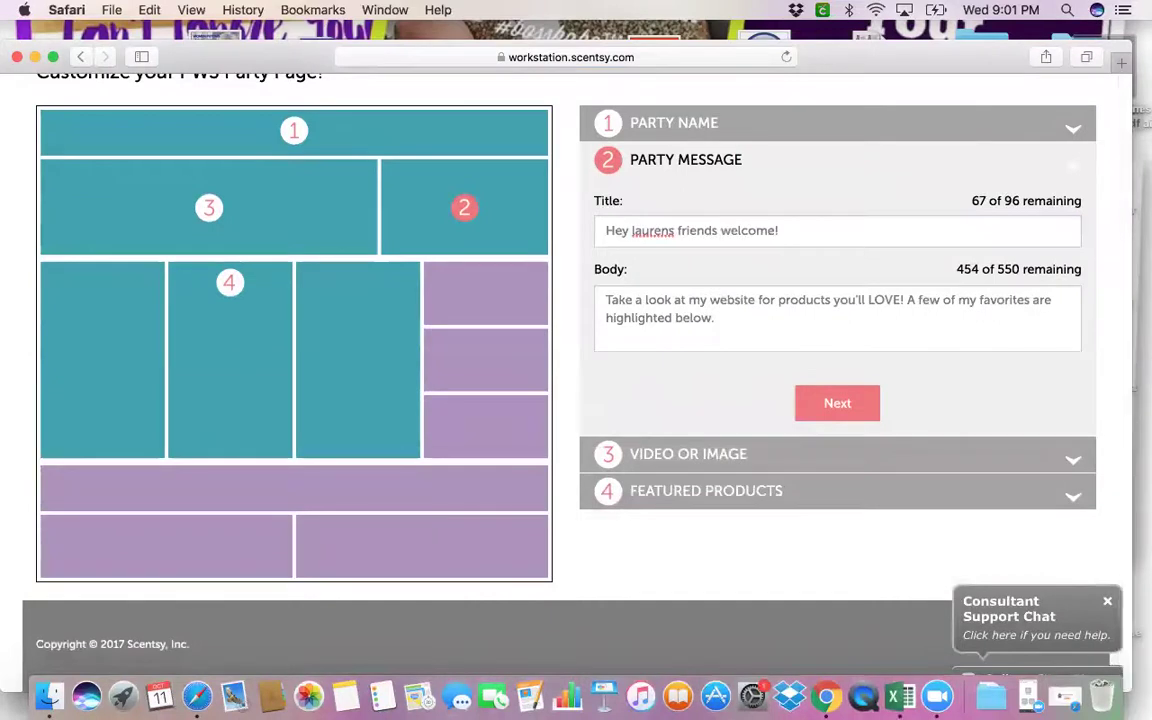
click(209, 207)
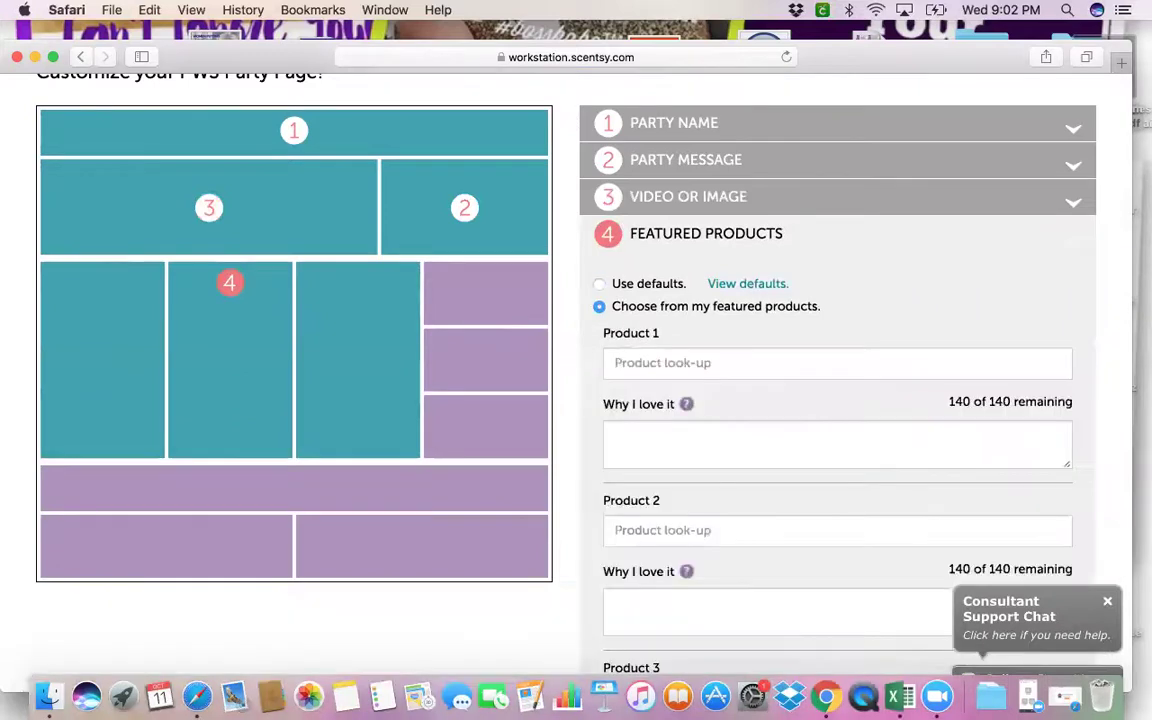
Look up "hand" and choose Velvet Hand Cream No. 34 as featured Product 1
click(743, 365)
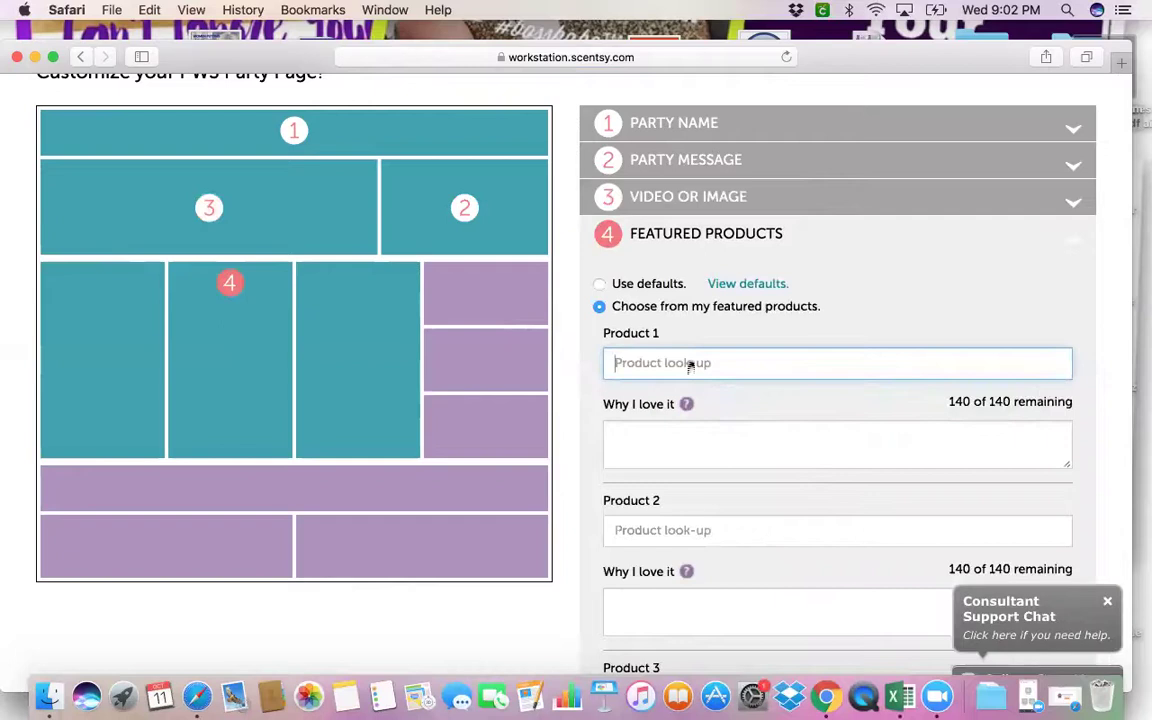
text(hand)
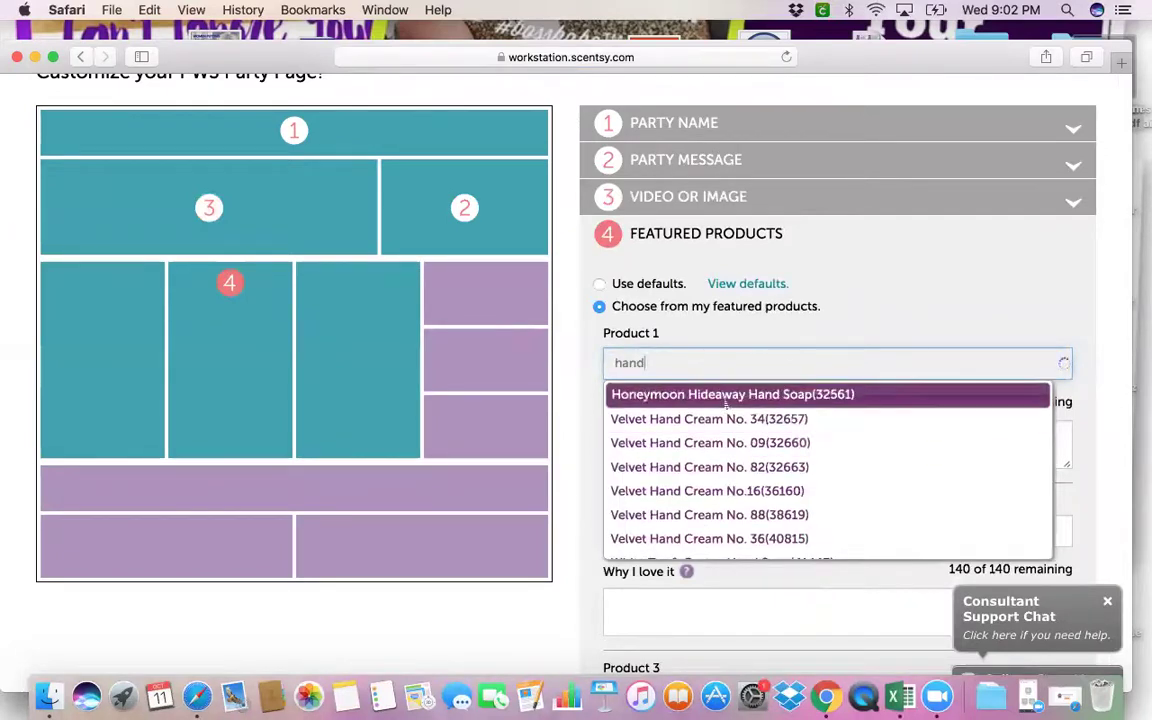
click(708, 418)
click(686, 456)
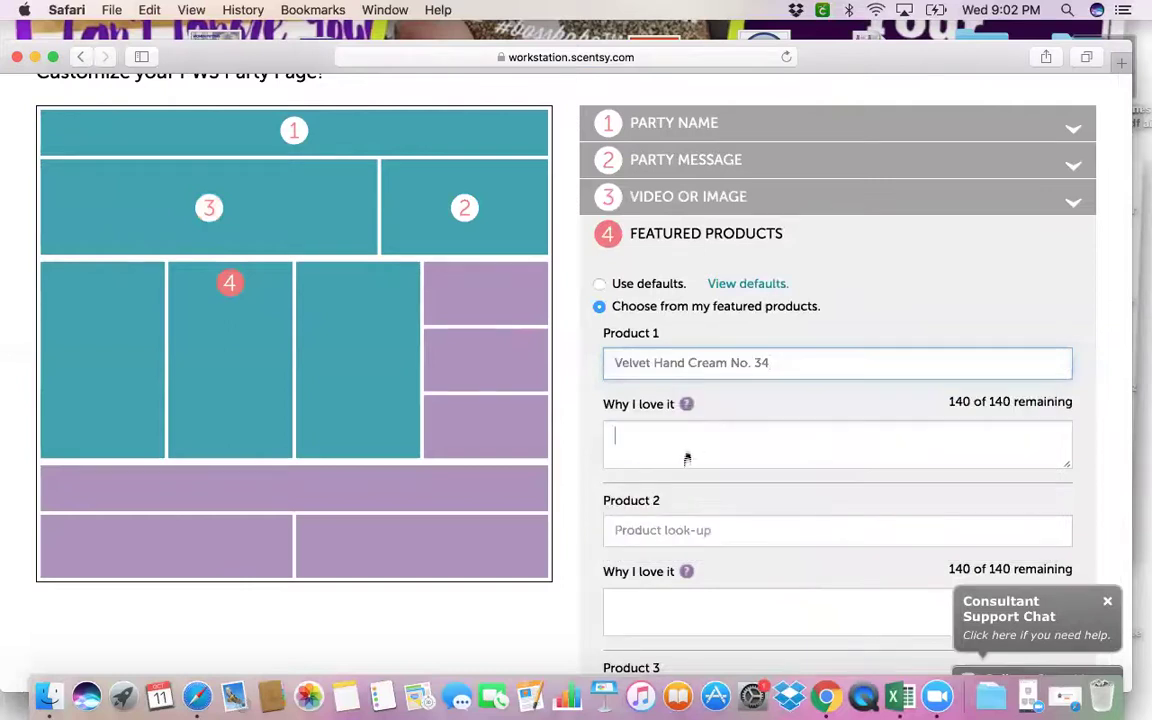
Enter "I love this texture!" as the reason for loving Product 1
text(I love)
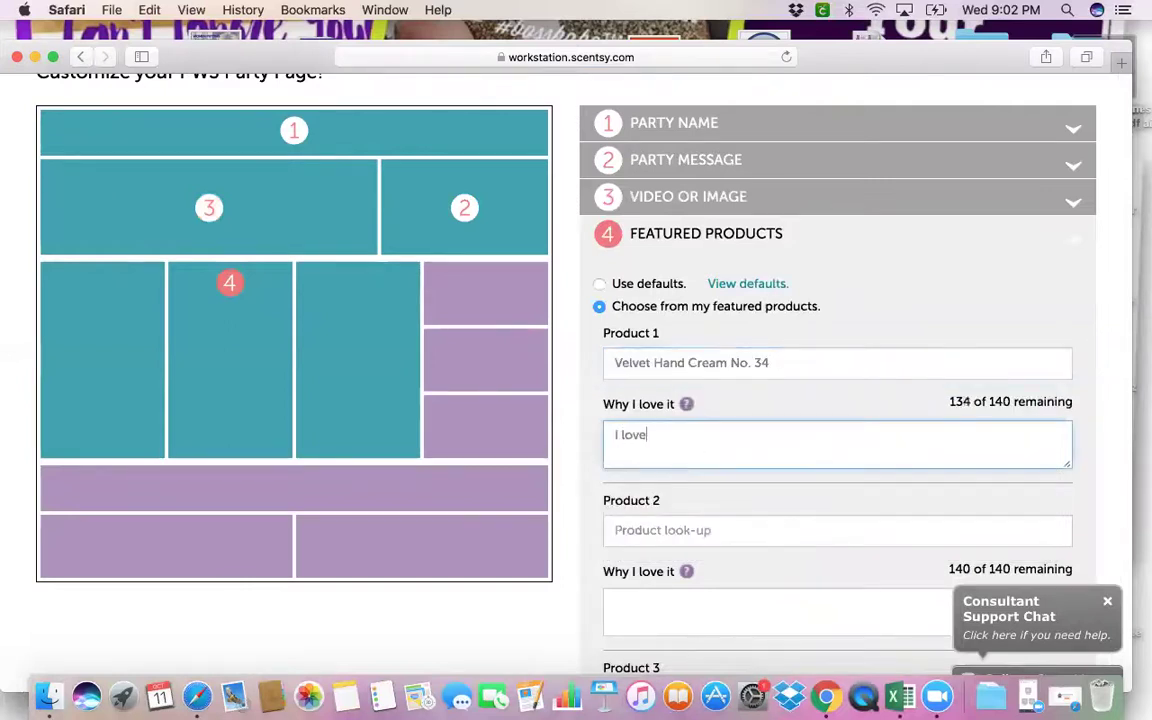
text( this texts)
key(BackSpace)
text(o)
key(BackSpace)
key(BackSpace)
key(BackSpace)
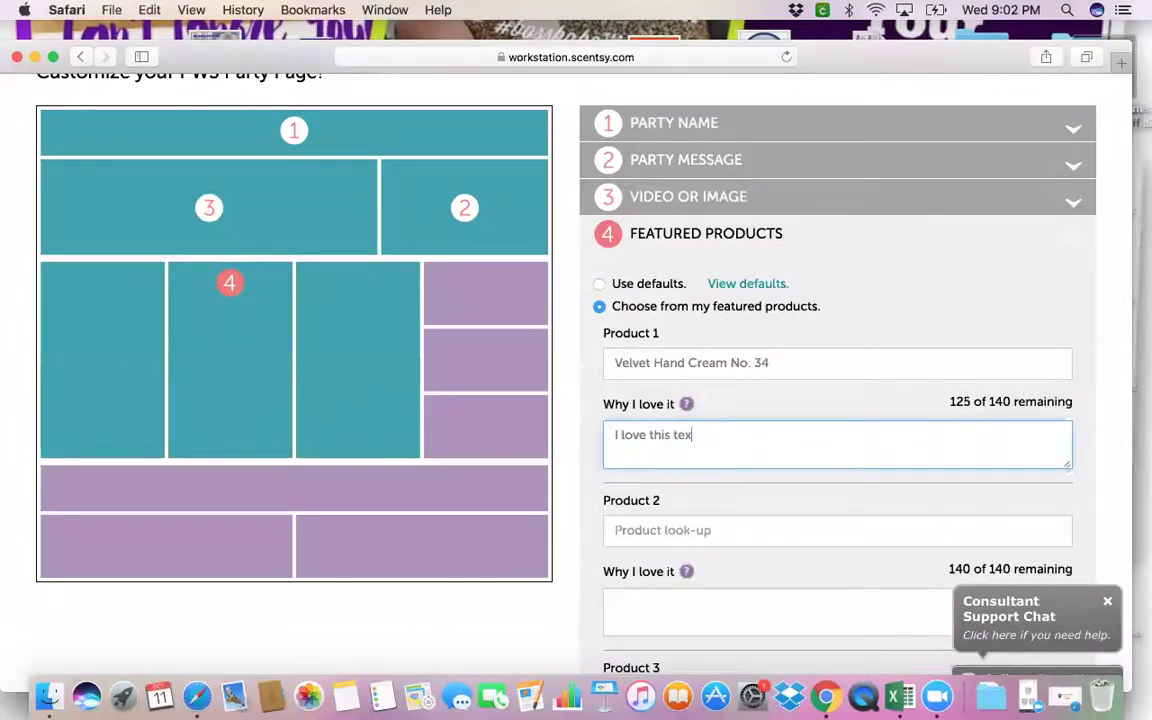
text(ture)
key(BackSpace)
key(BackSpace)
text(re!)
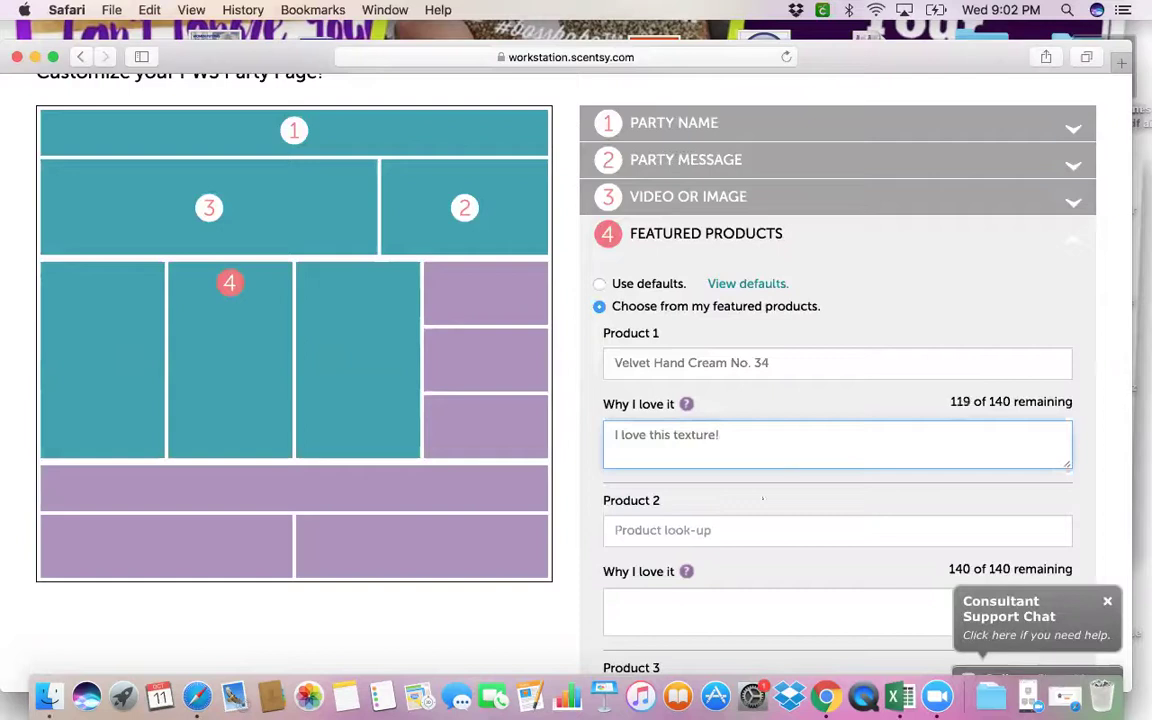
Use the default featured products for the party page and continue to the order's guest details
scroll(560, 330, down, 1)
scroll(800, 400, down, 5)
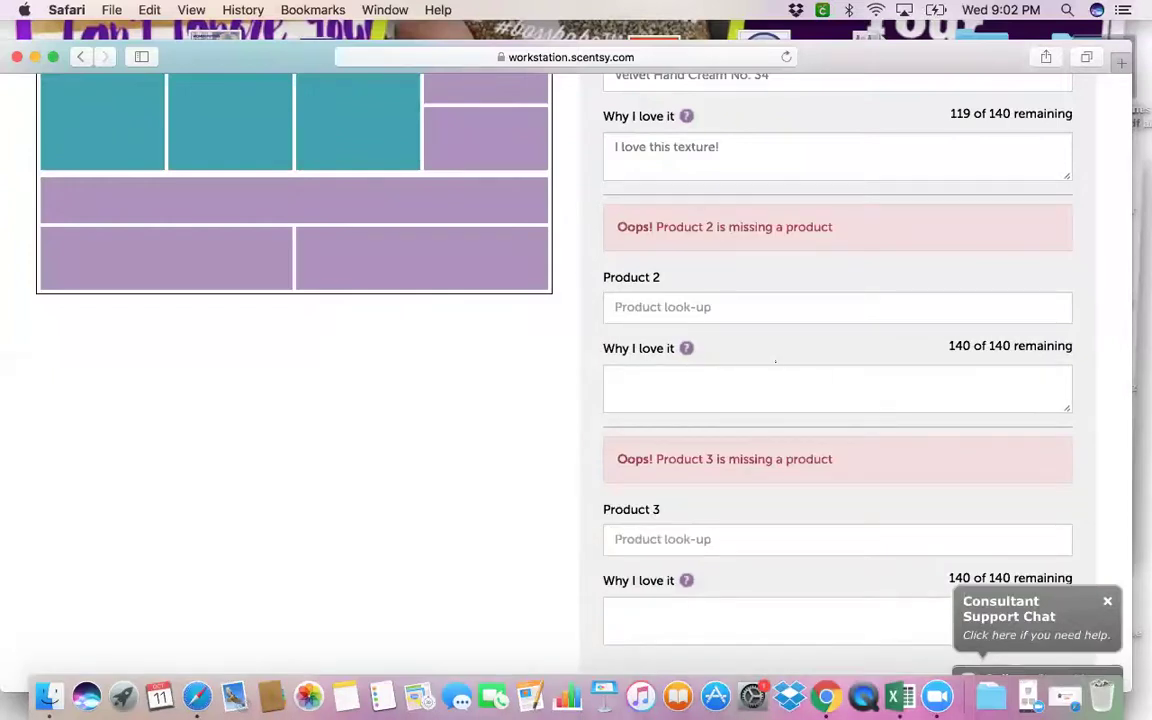
click(779, 153)
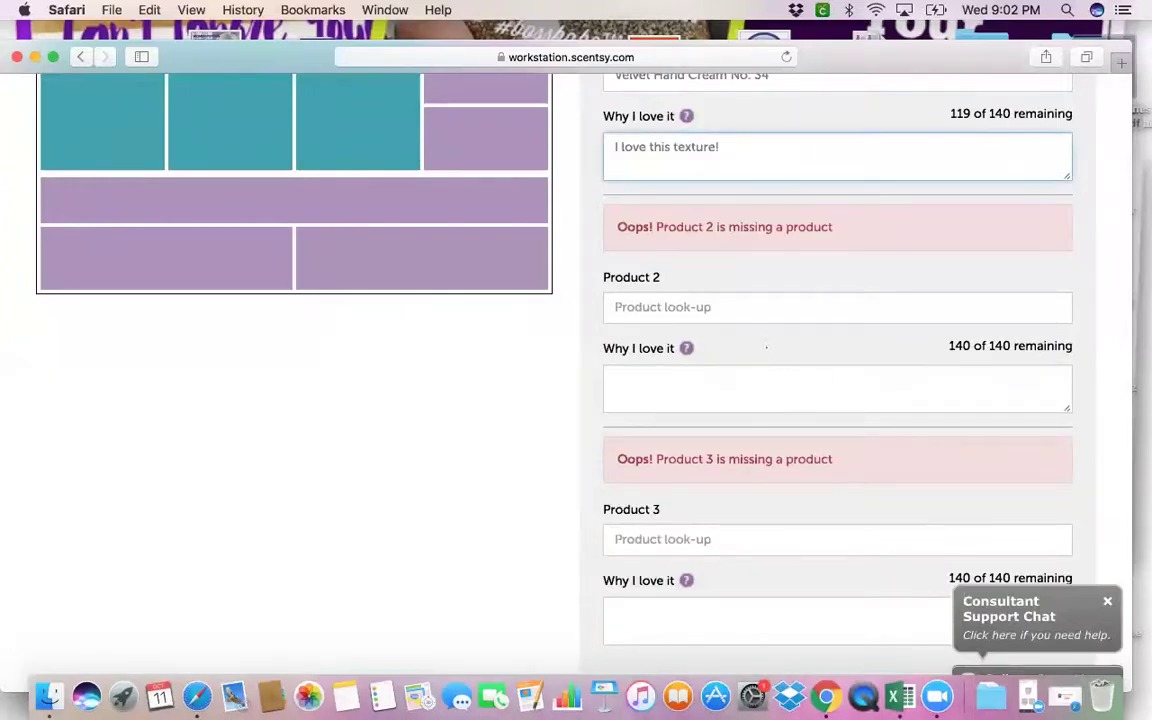
scroll(865, 143, up, 3)
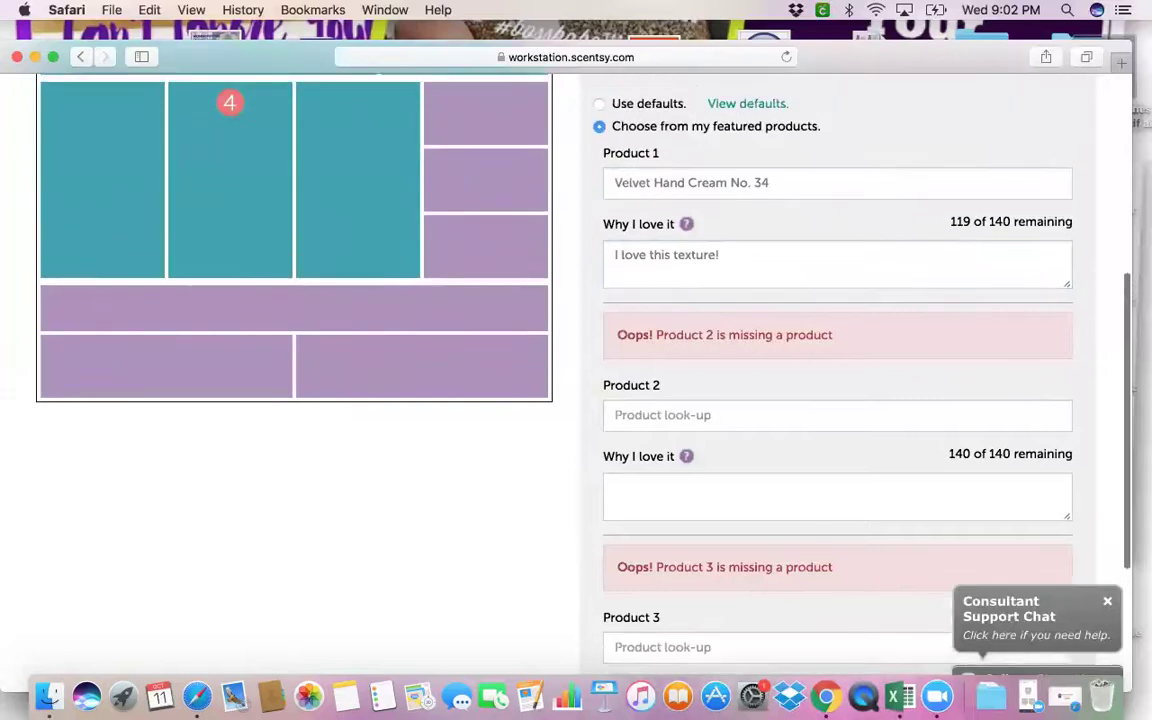
click(600, 104)
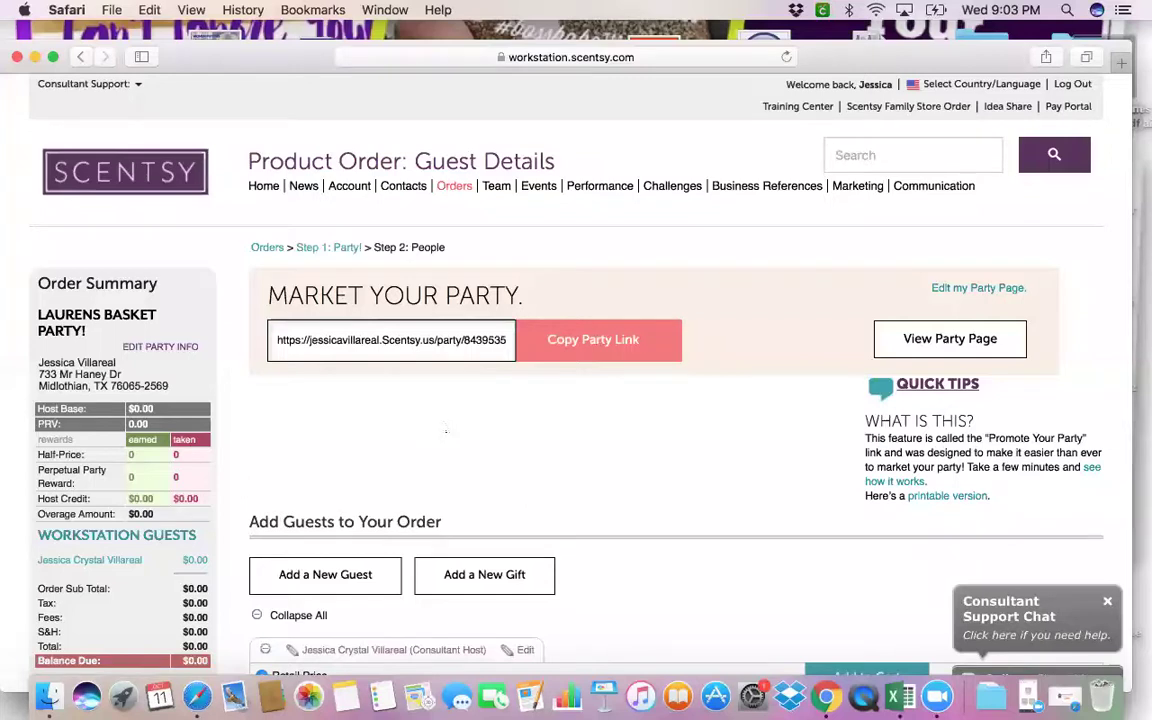
Find the item "6pk" and add the 6 Scentsy Bars multi-pack to the consultant host's cart at retail price
scroll(604, 442, down, 5)
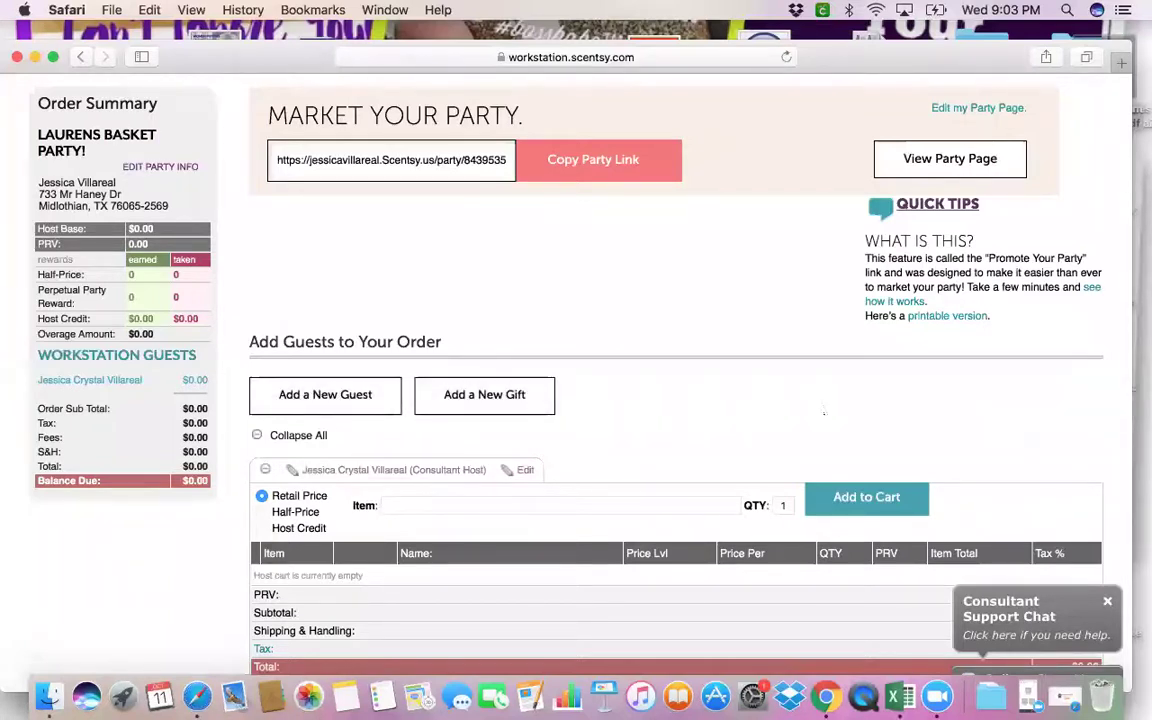
scroll(824, 411, down, 4)
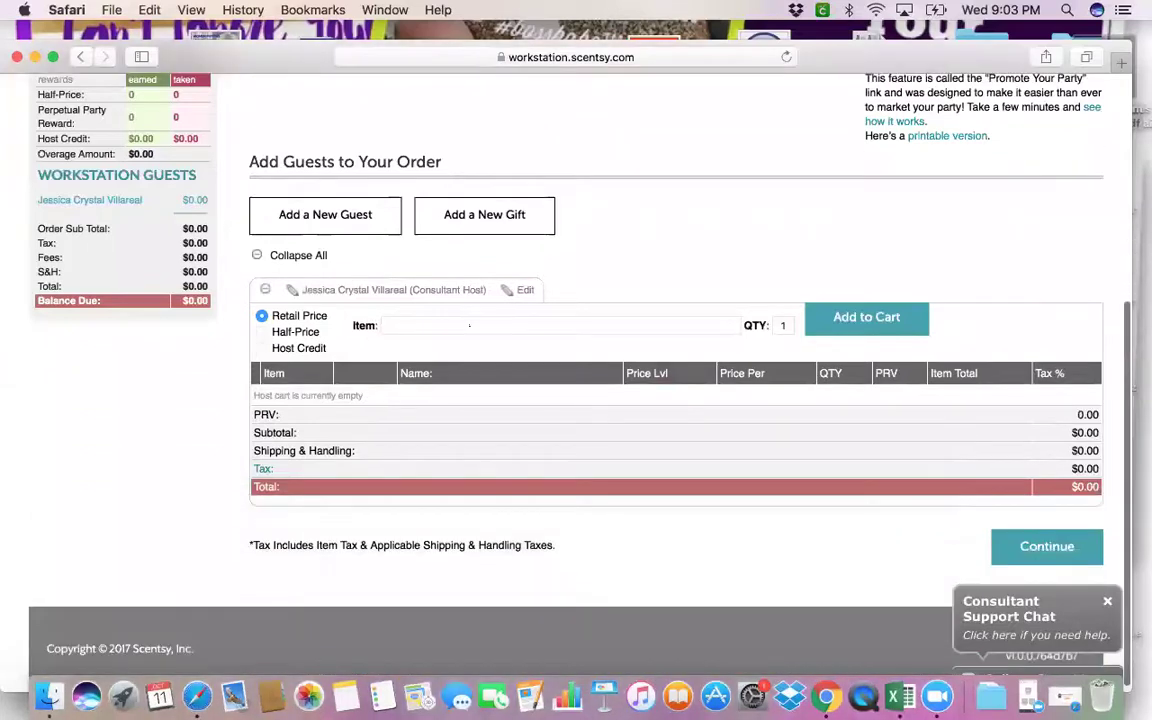
click(444, 325)
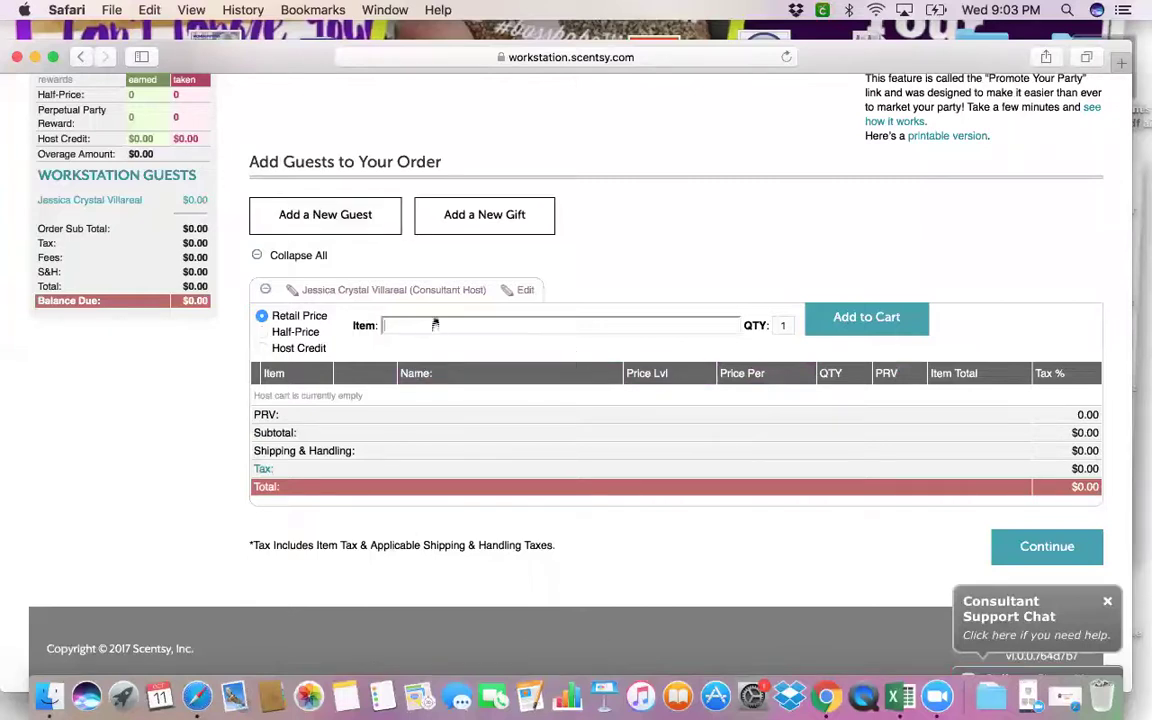
text(6pk)
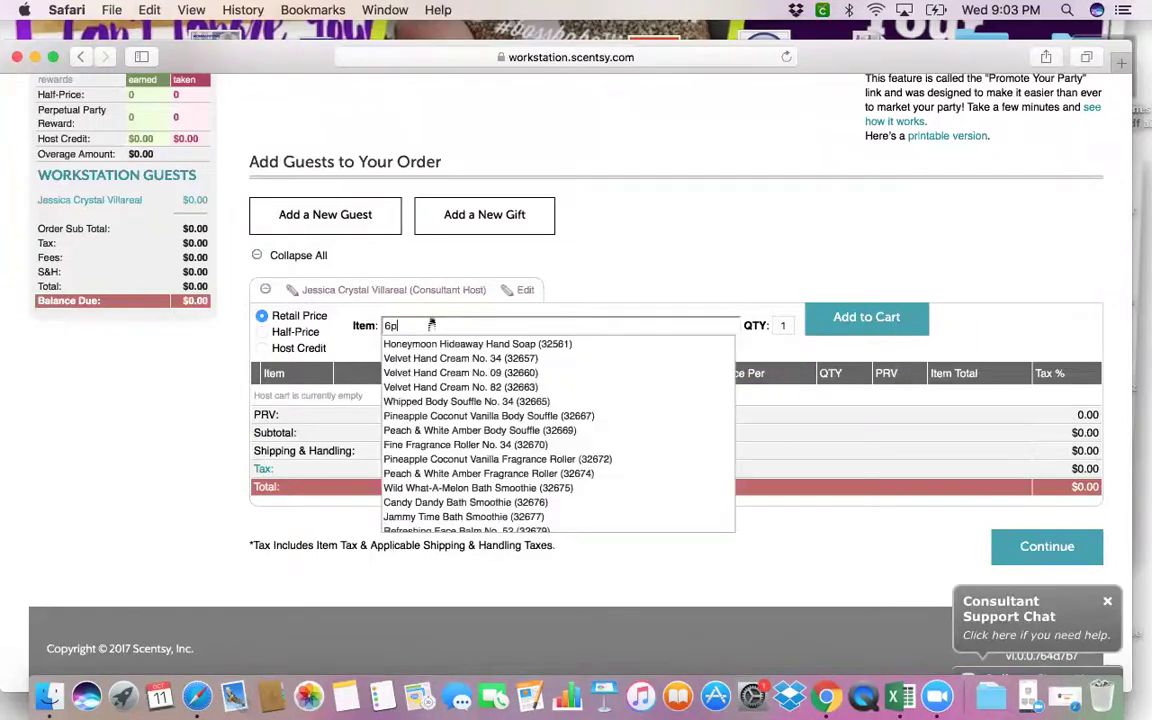
key(Down)
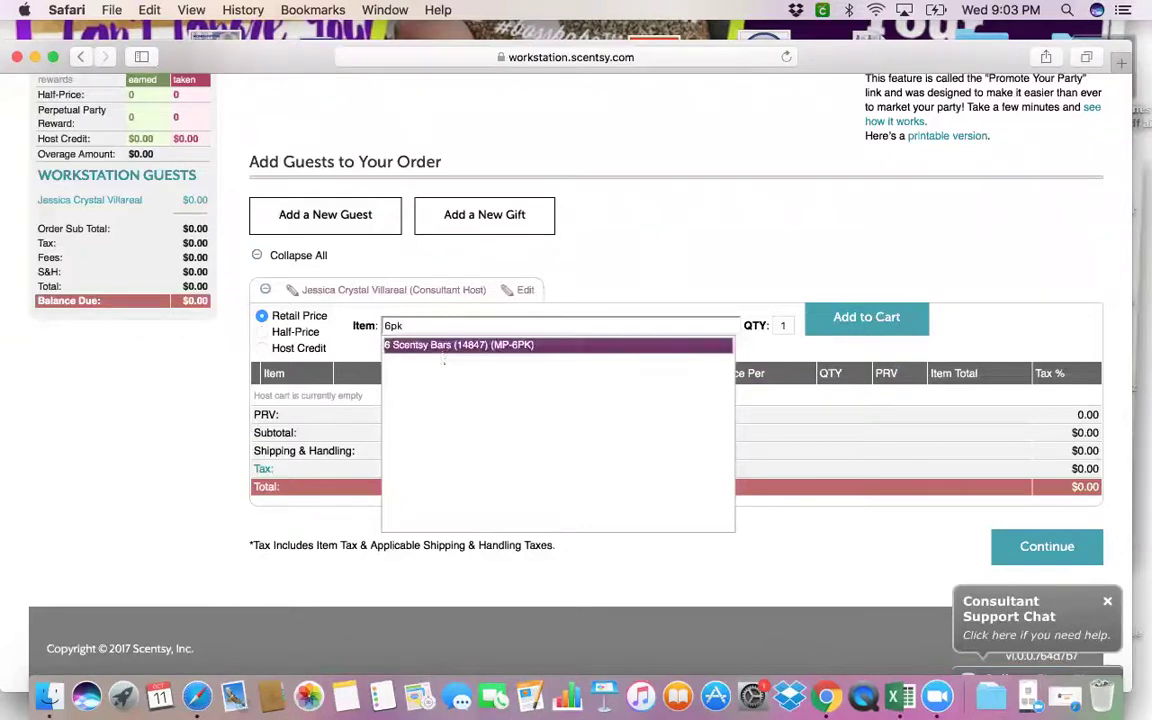
key(Return)
key(Return)
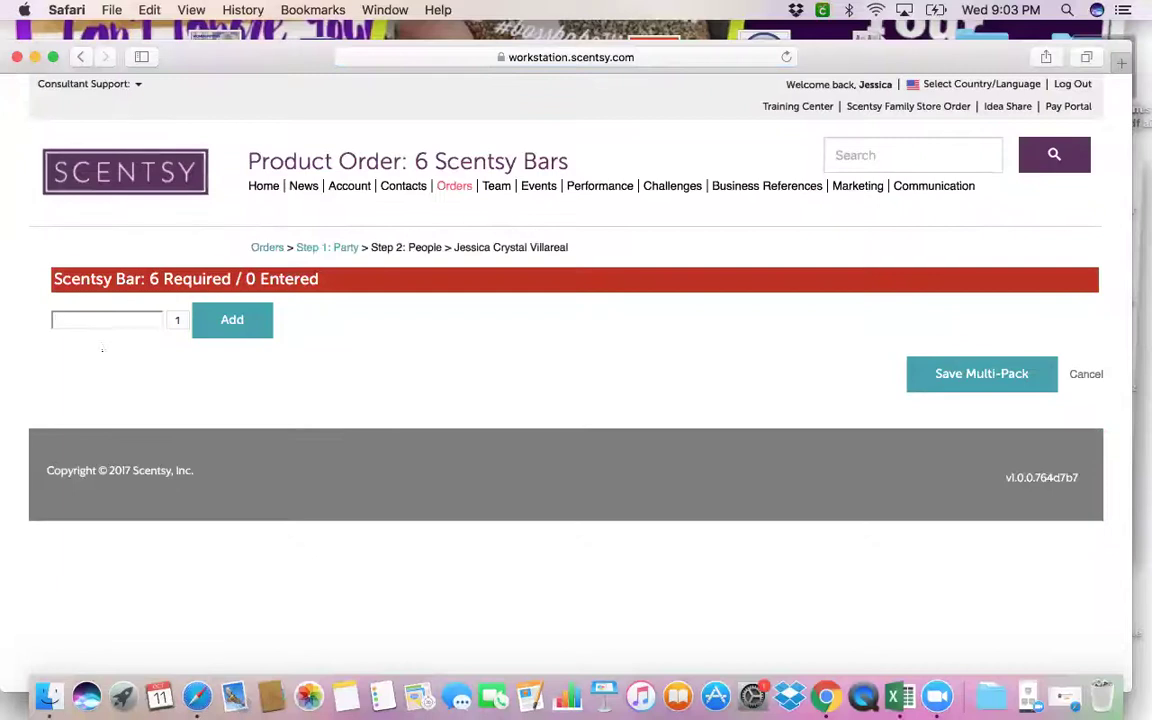
Look up "hone", fill the multi-pack with 6 Honeymoon Hideaway Scentsy Bars and save it
text(hone)
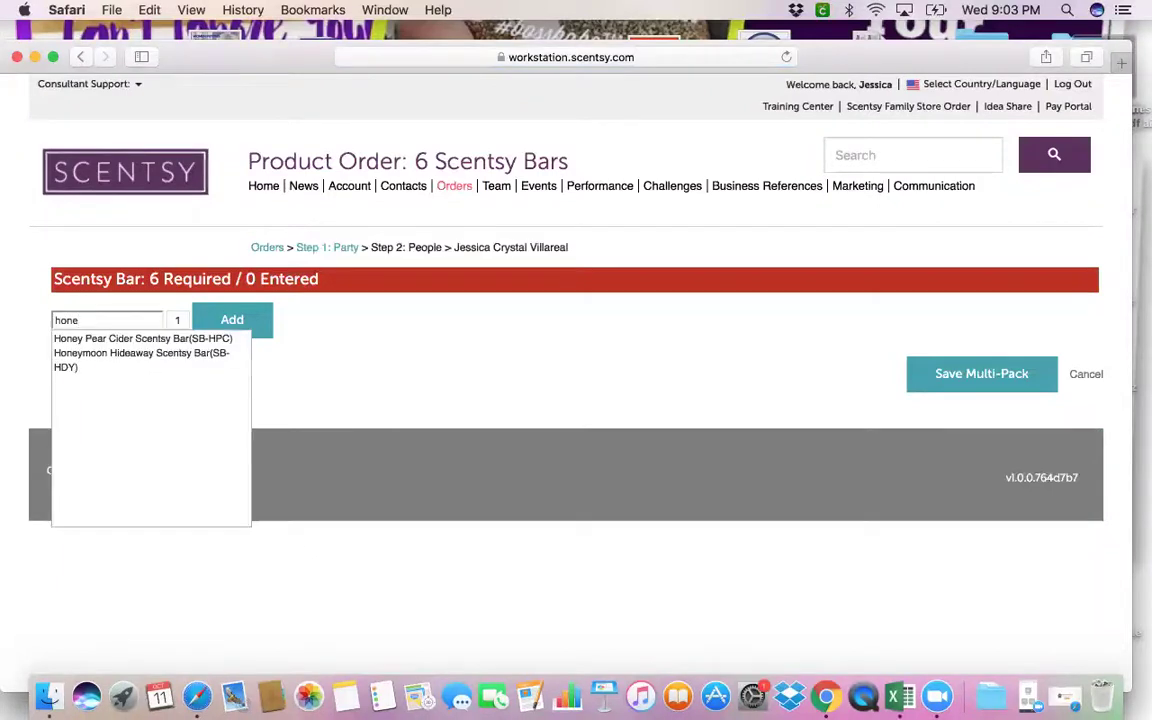
click(121, 368)
key(Return)
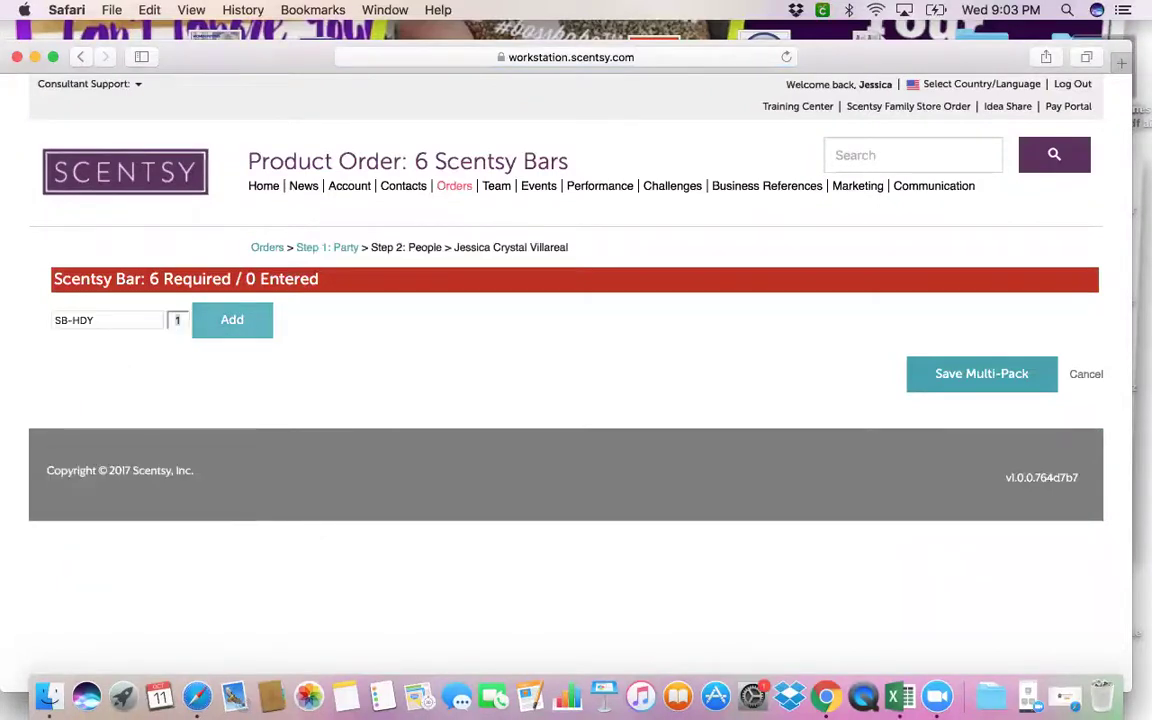
double_click(176, 319)
text(6)
key(Return)
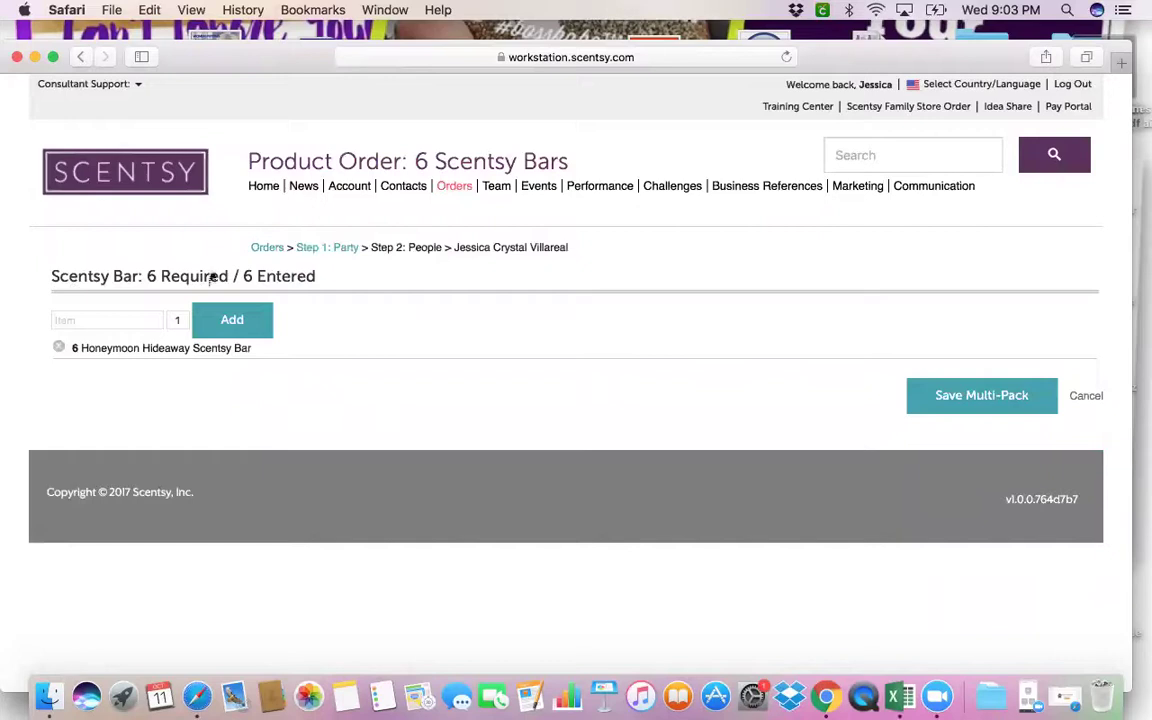
click(987, 397)
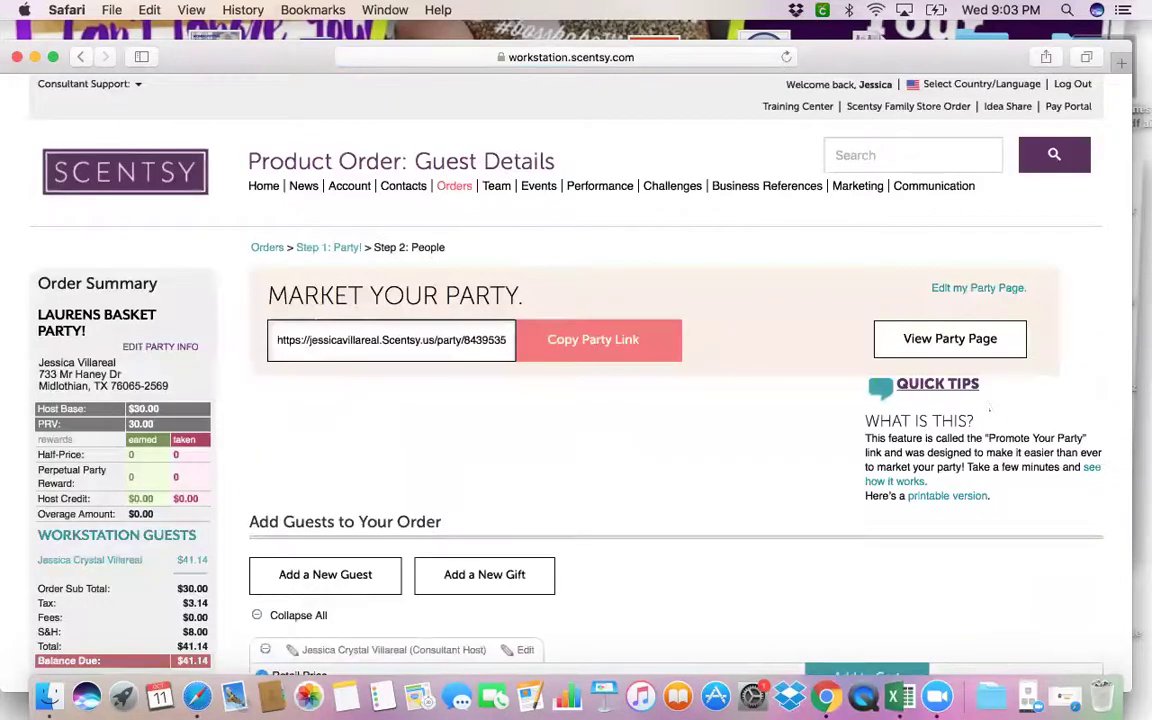
Review the multi-pack in the consultant host's cart and start looking up another retail-price item beginning with "b"
scroll(732, 519, down, 3)
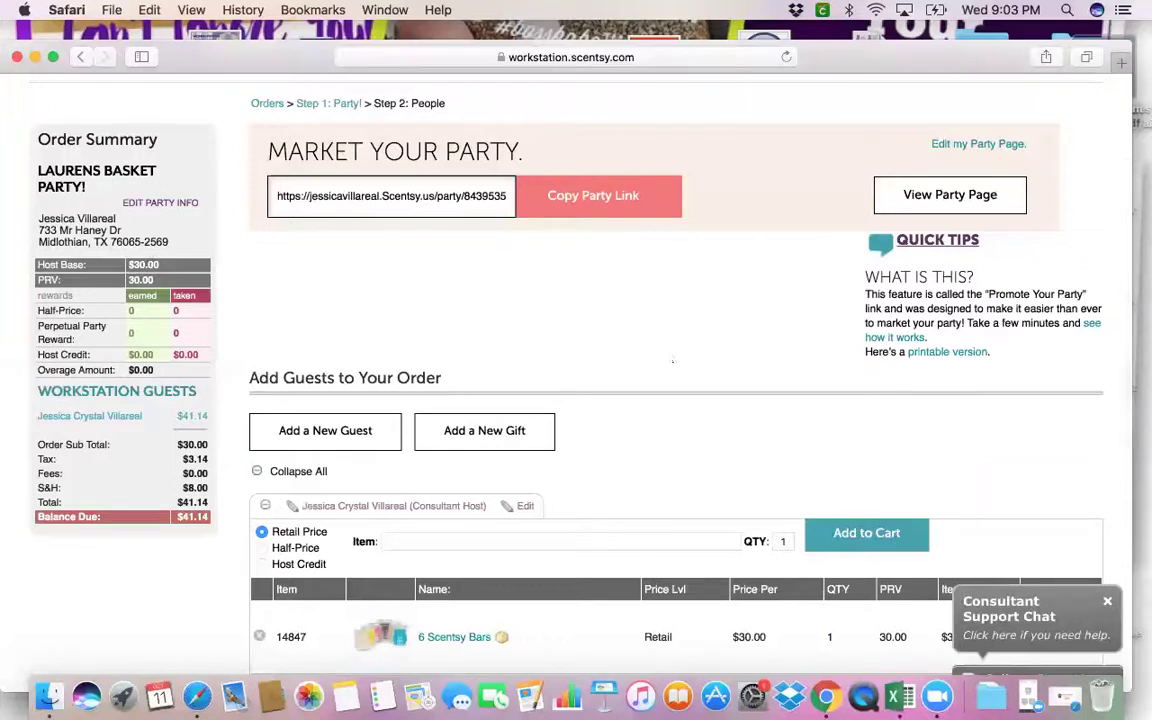
scroll(675, 380, down, 5)
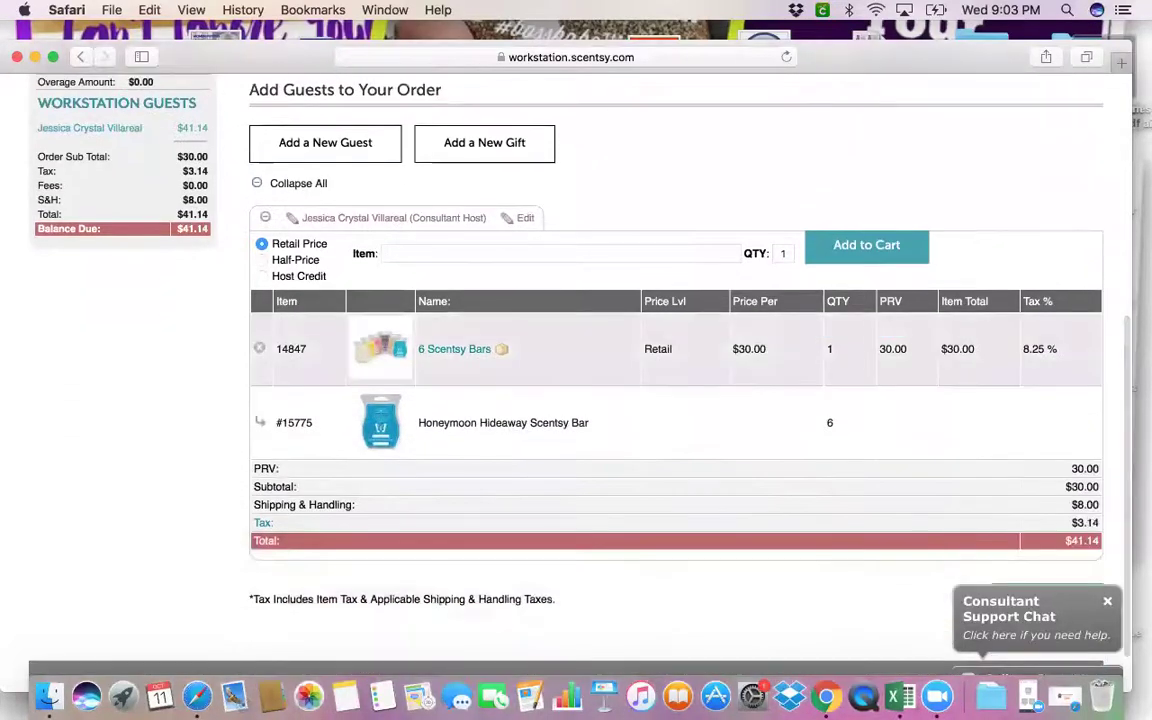
scroll(675, 380, up, 3)
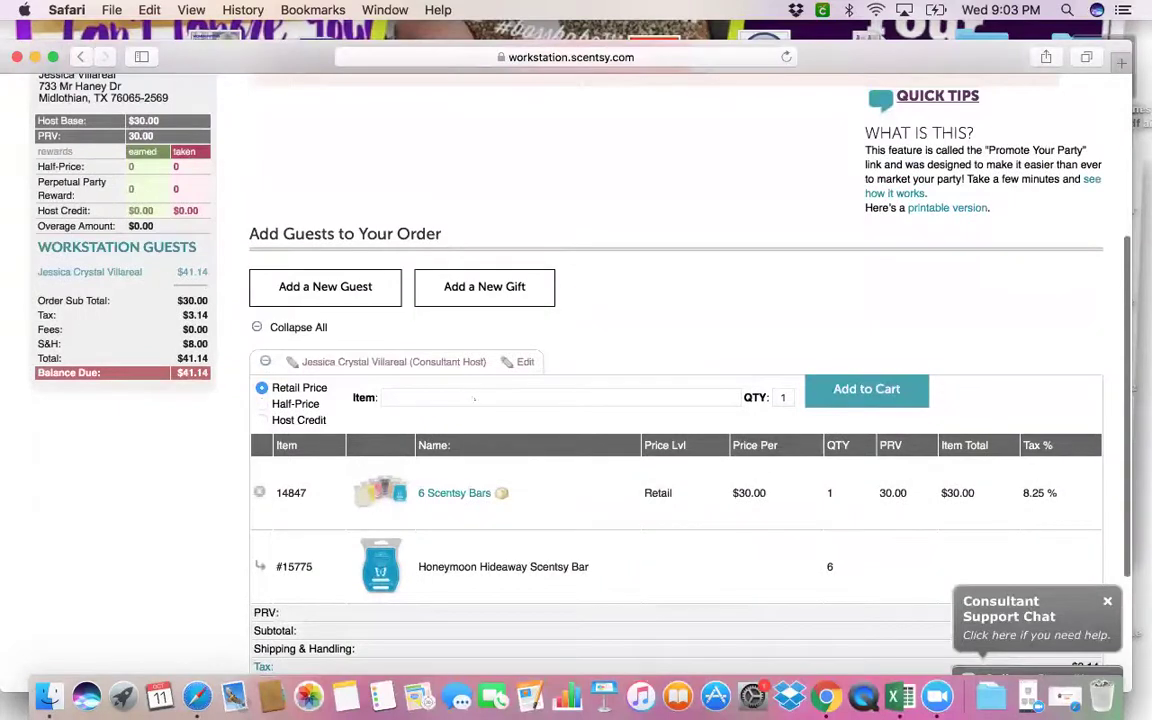
click(470, 398)
text(b)
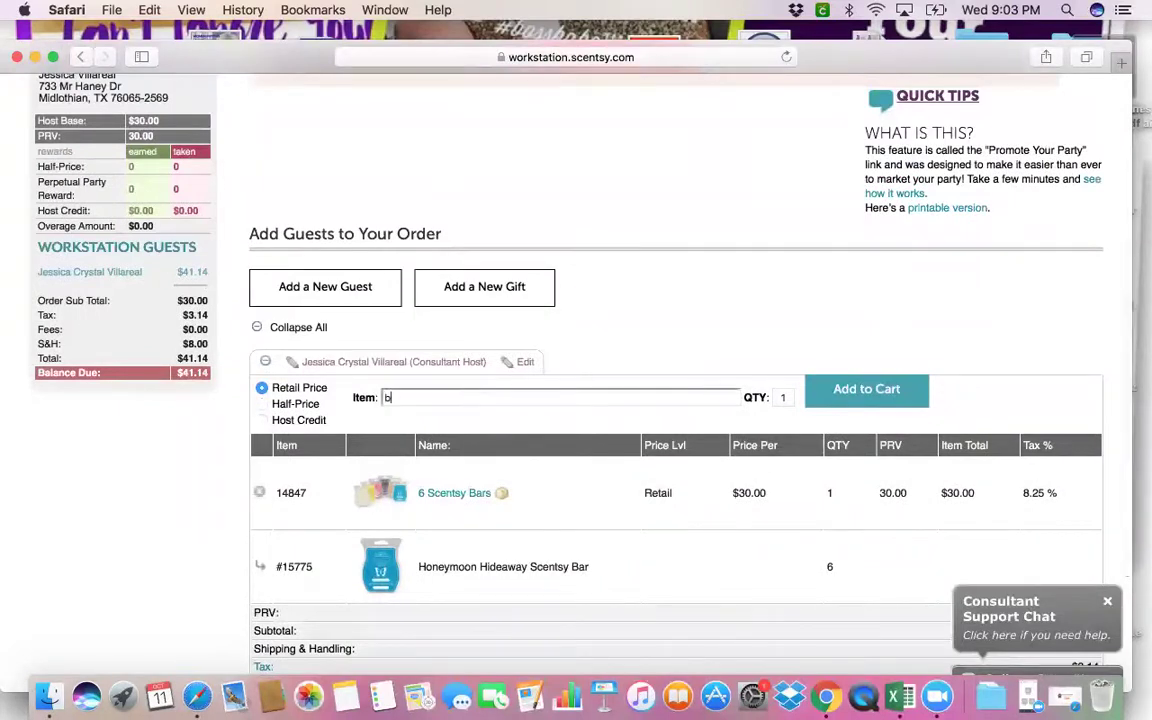